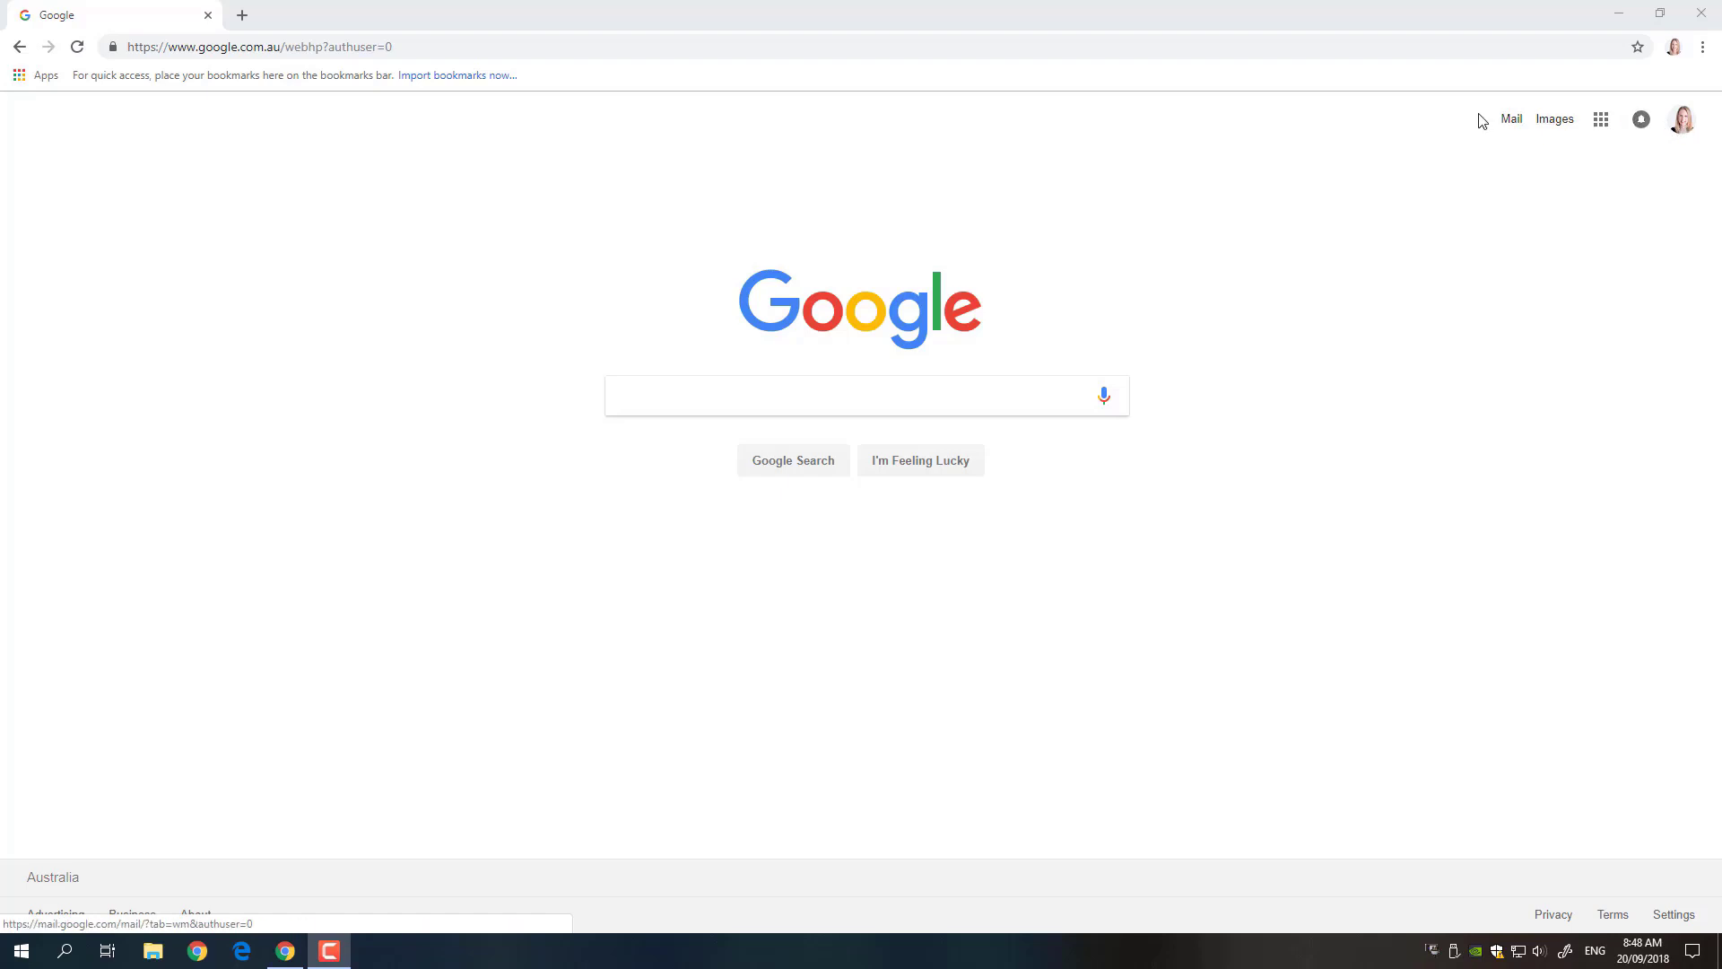
- Open the Google account card to see the two signed-in accounts, including the work-domain one
click(1682, 123)
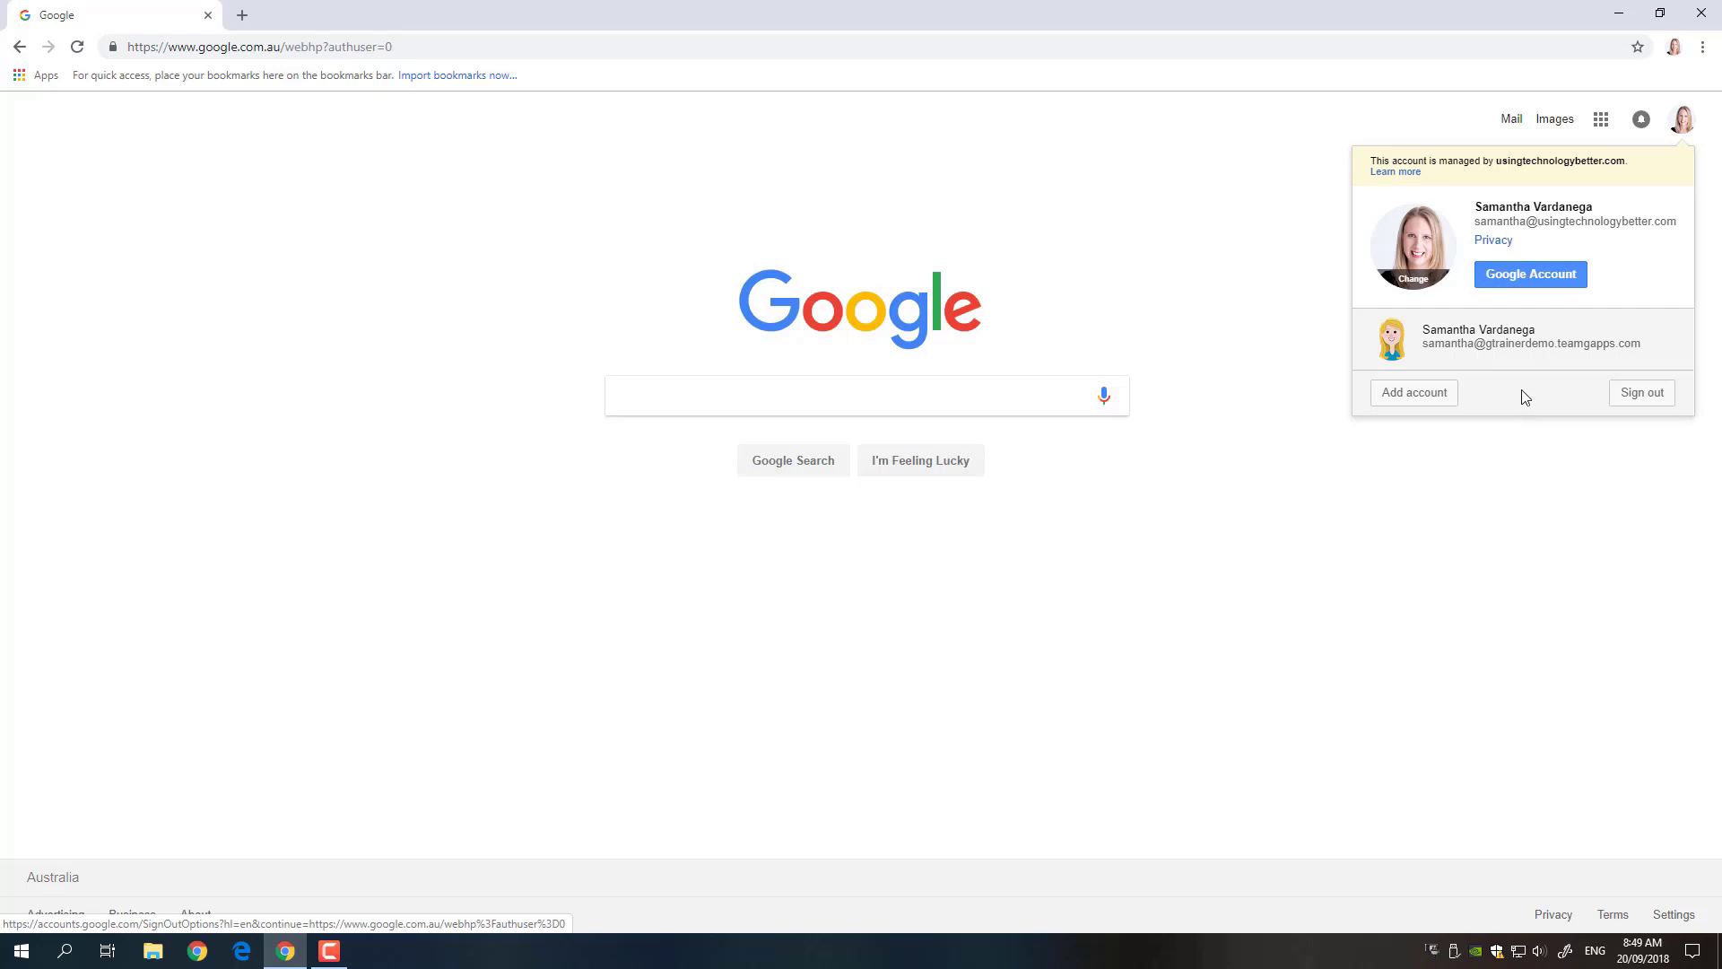
click(1500, 351)
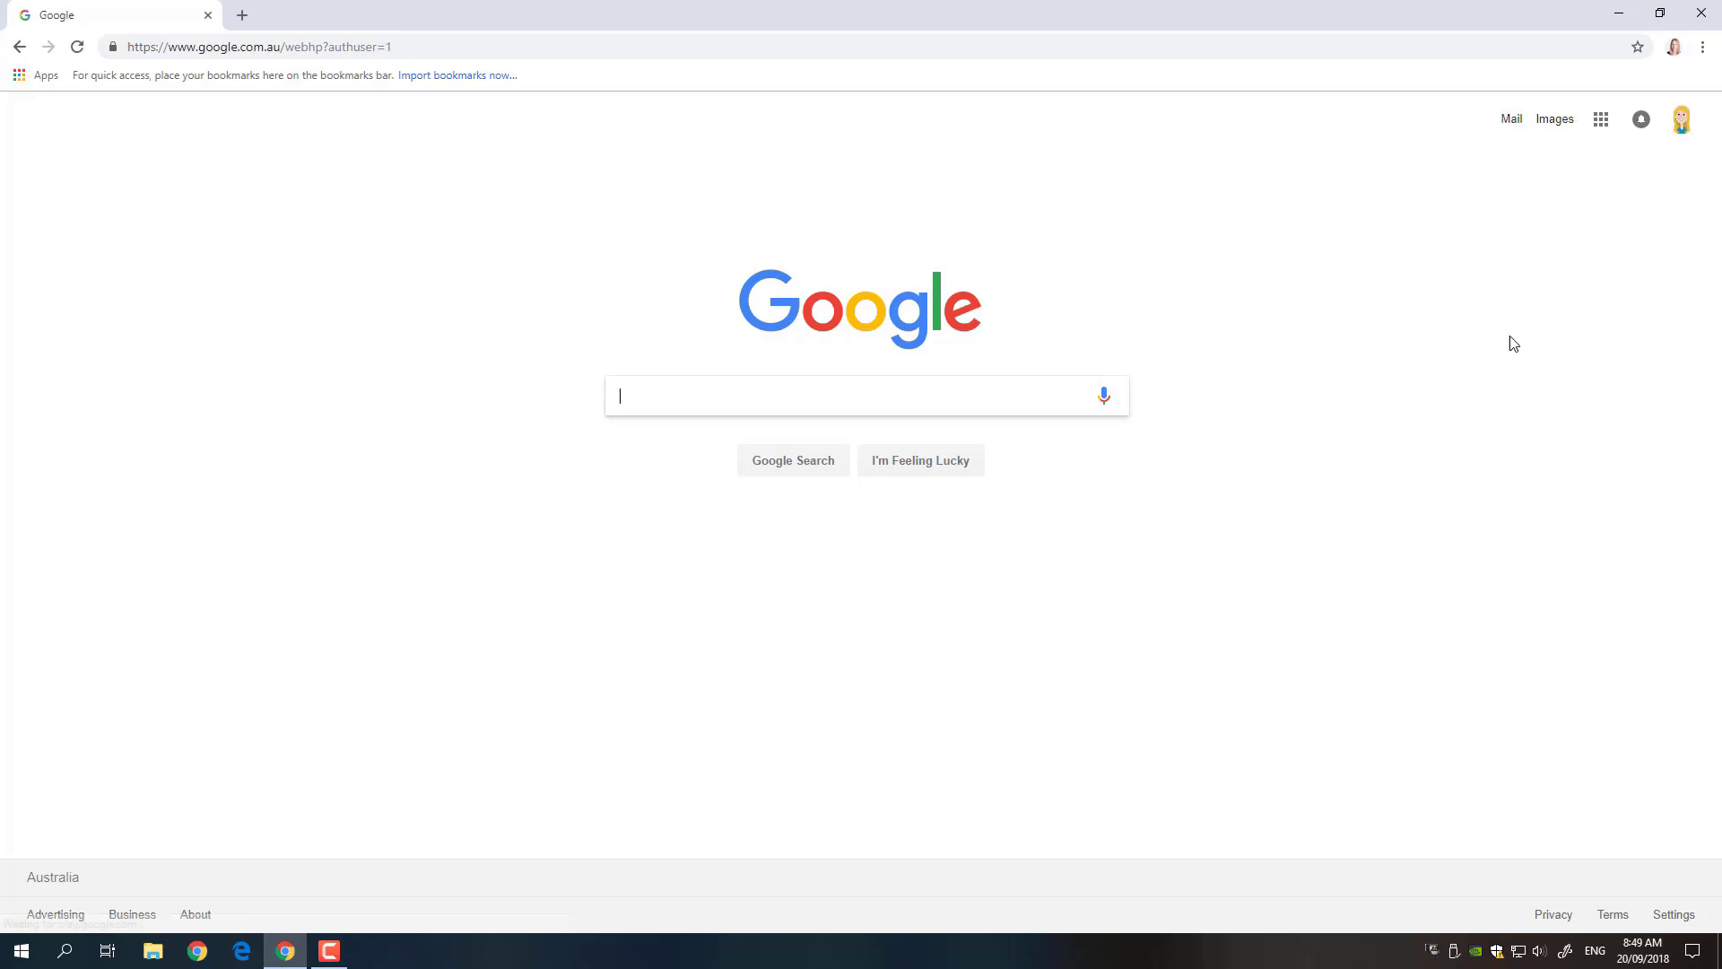
click(1683, 127)
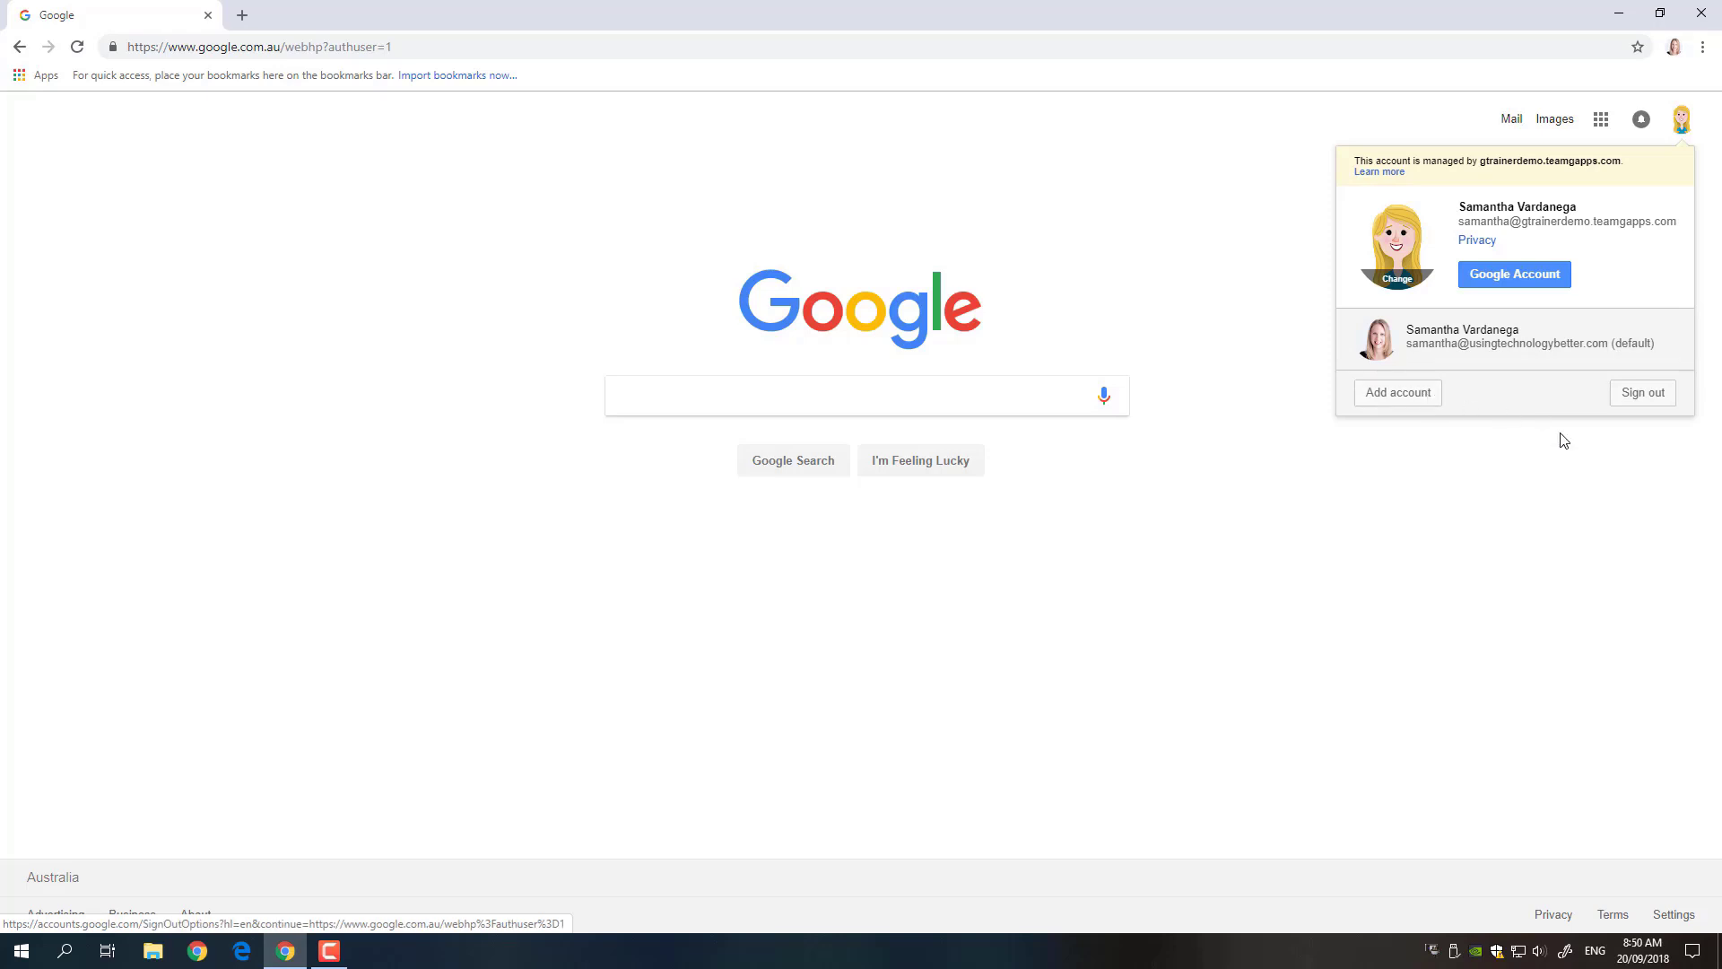
click(1573, 478)
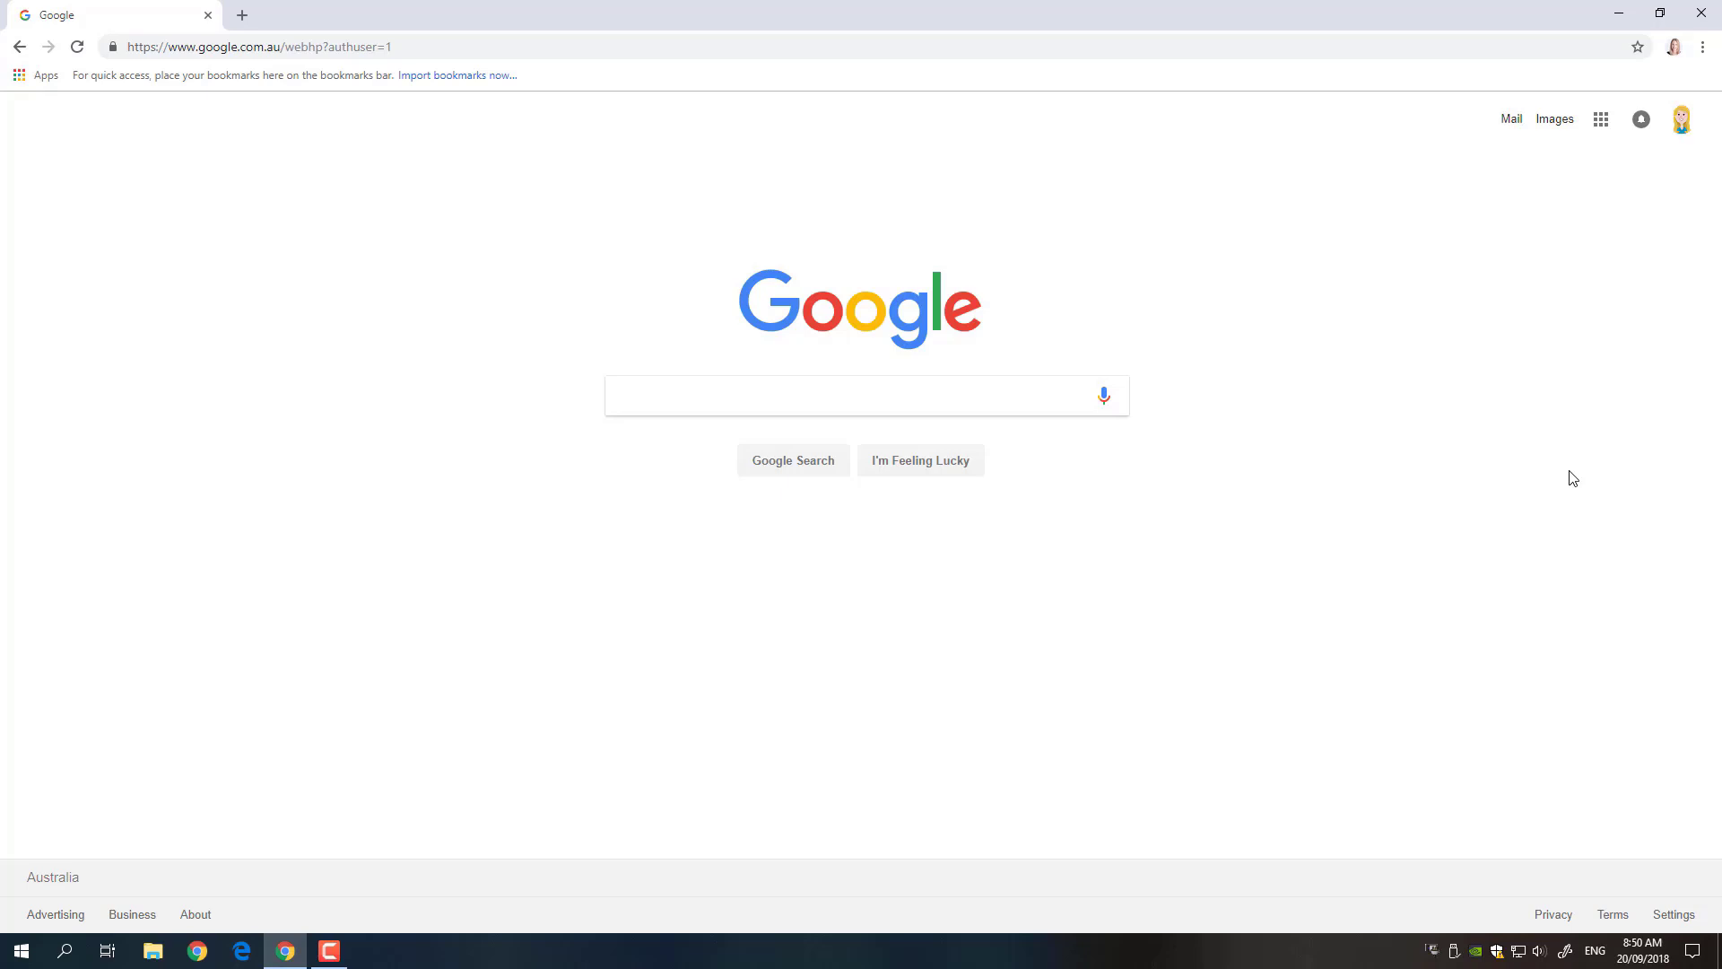
click(1703, 50)
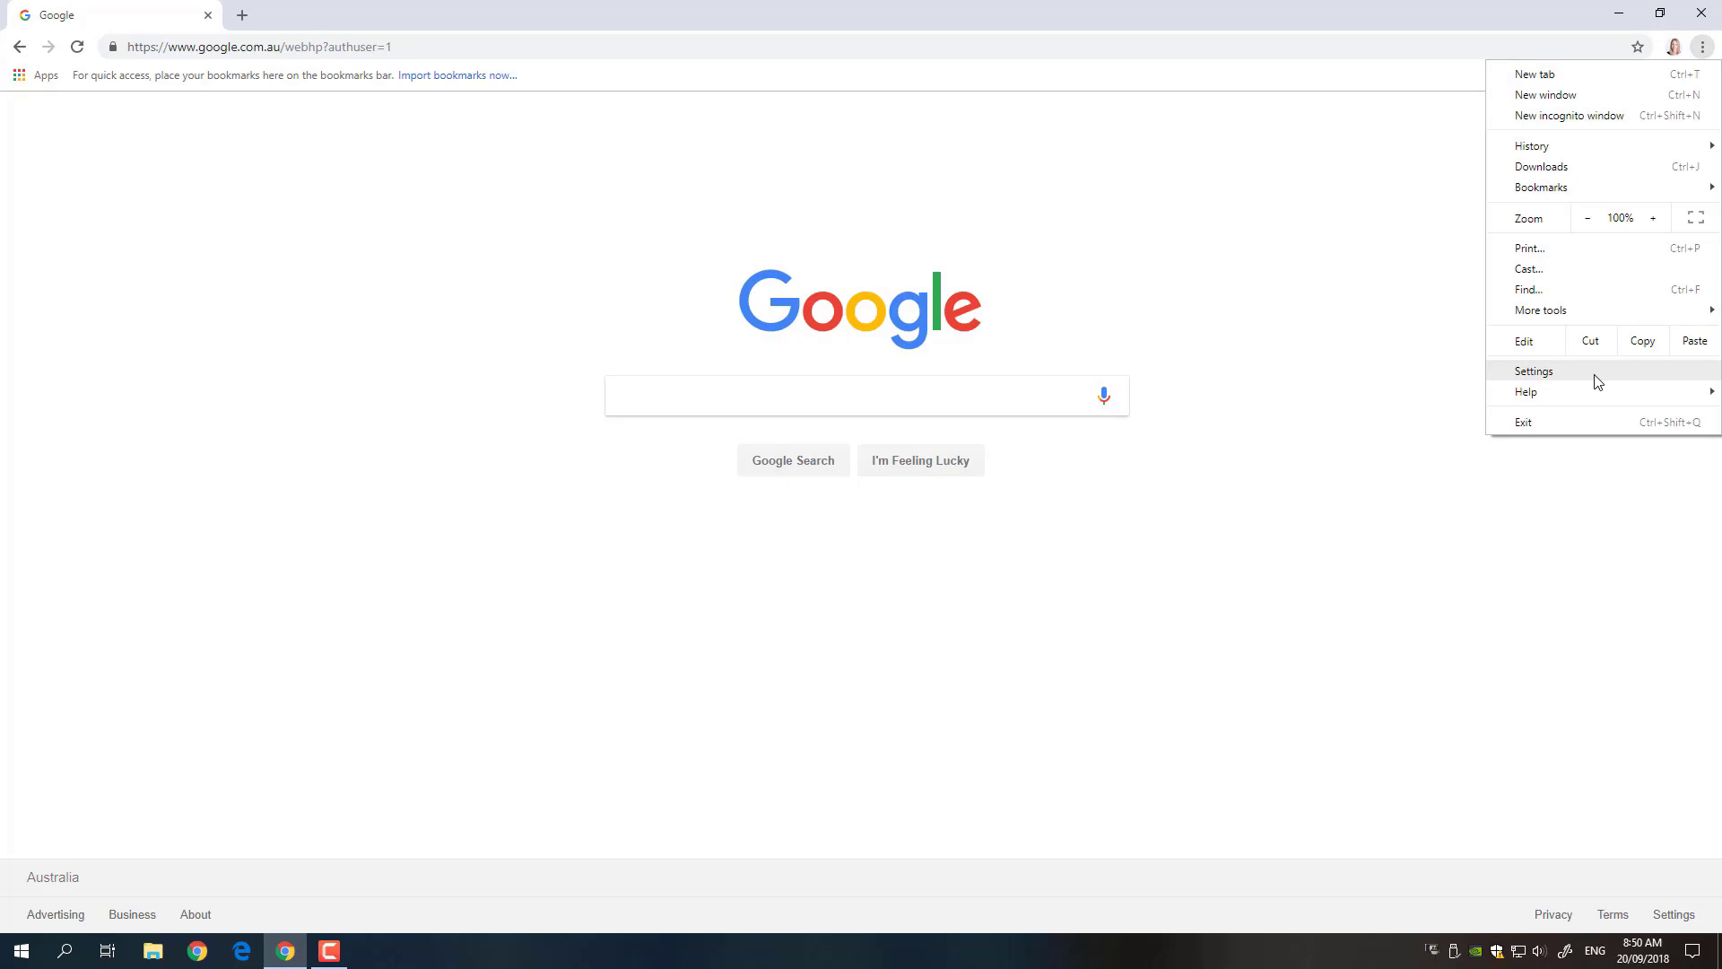
mouse_move(1584, 393)
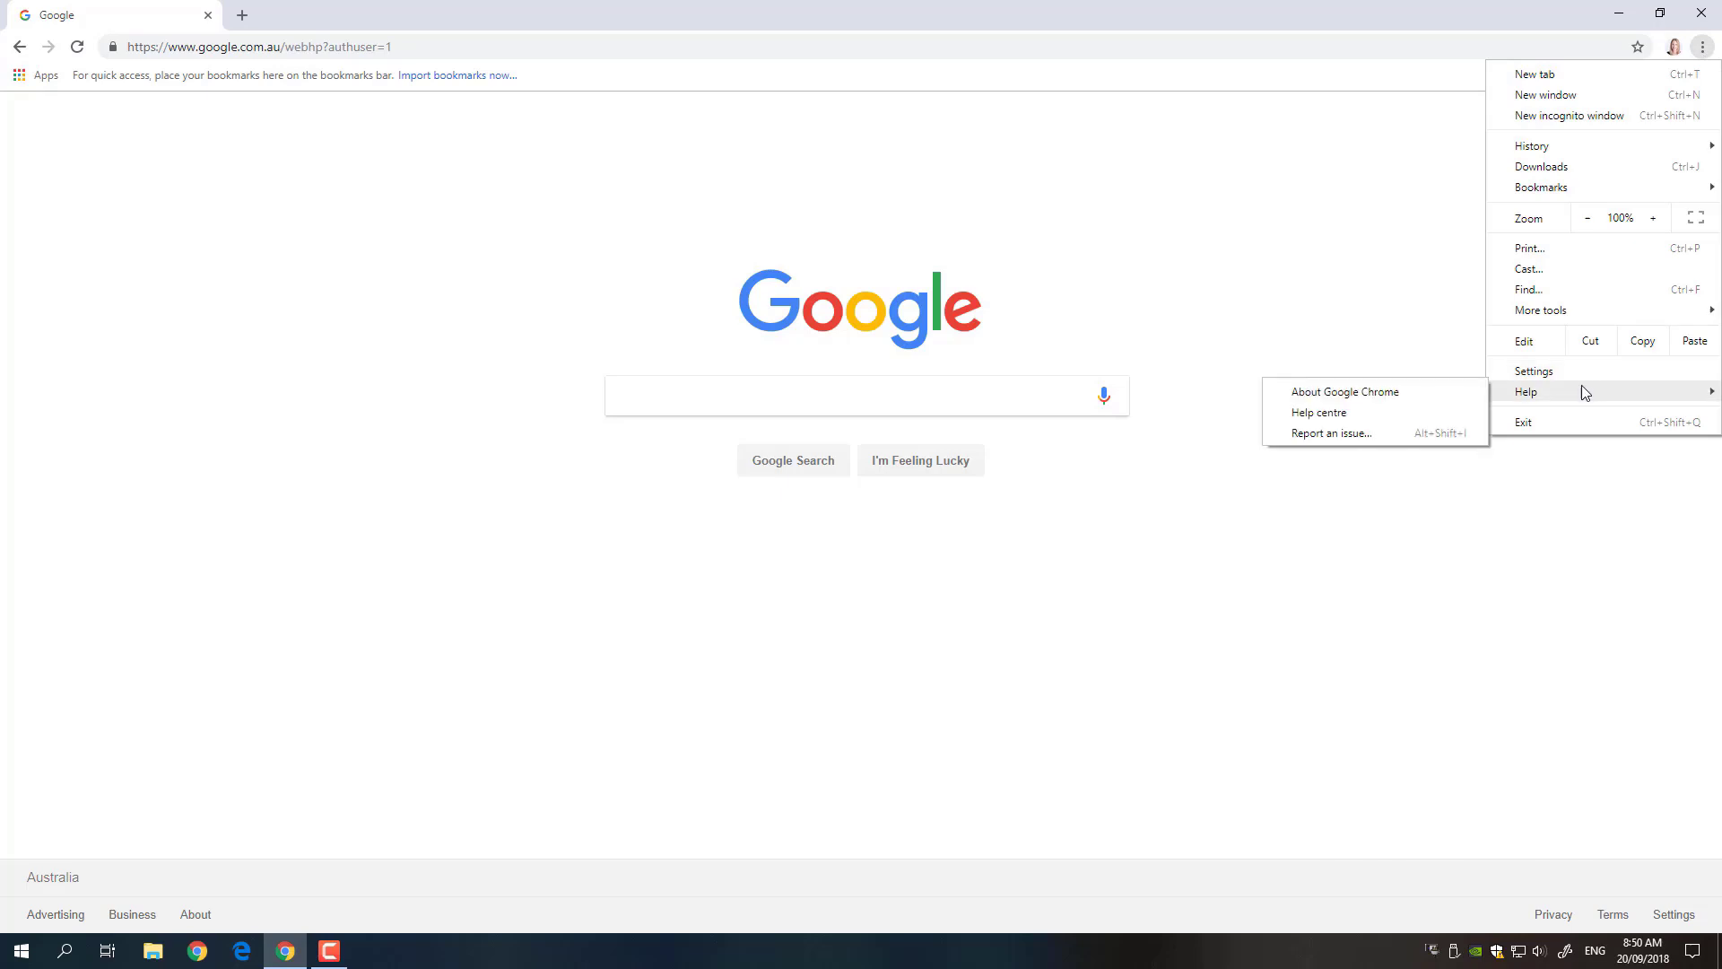
click(1384, 398)
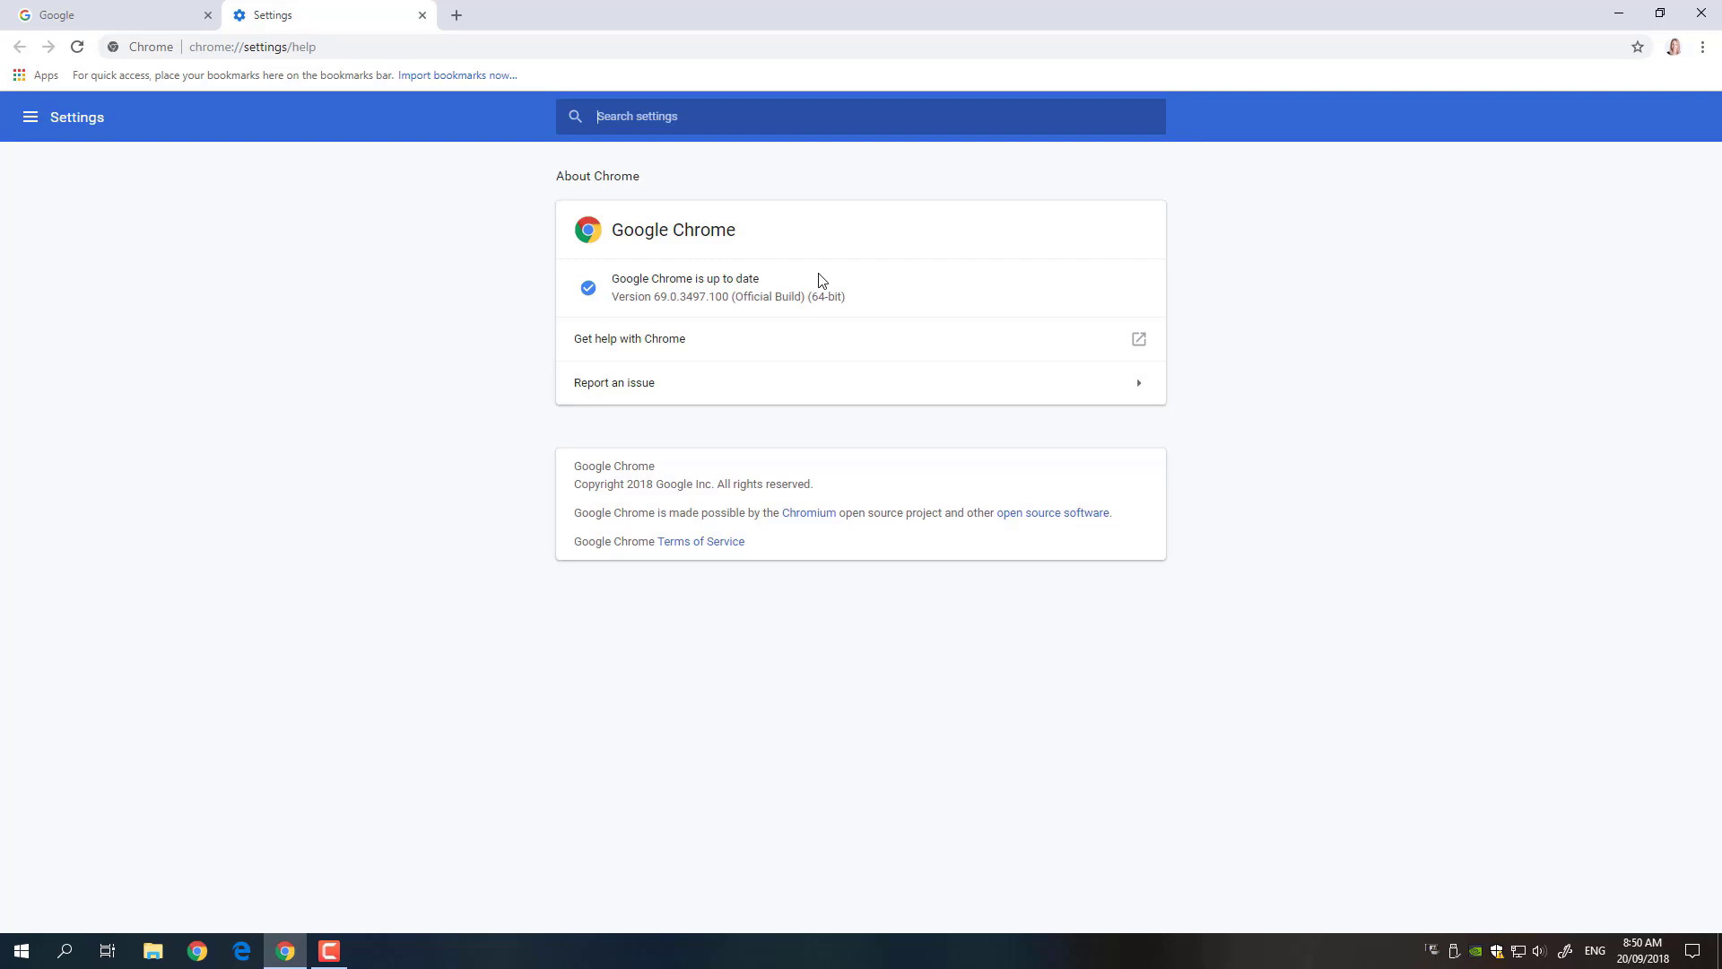
click(422, 16)
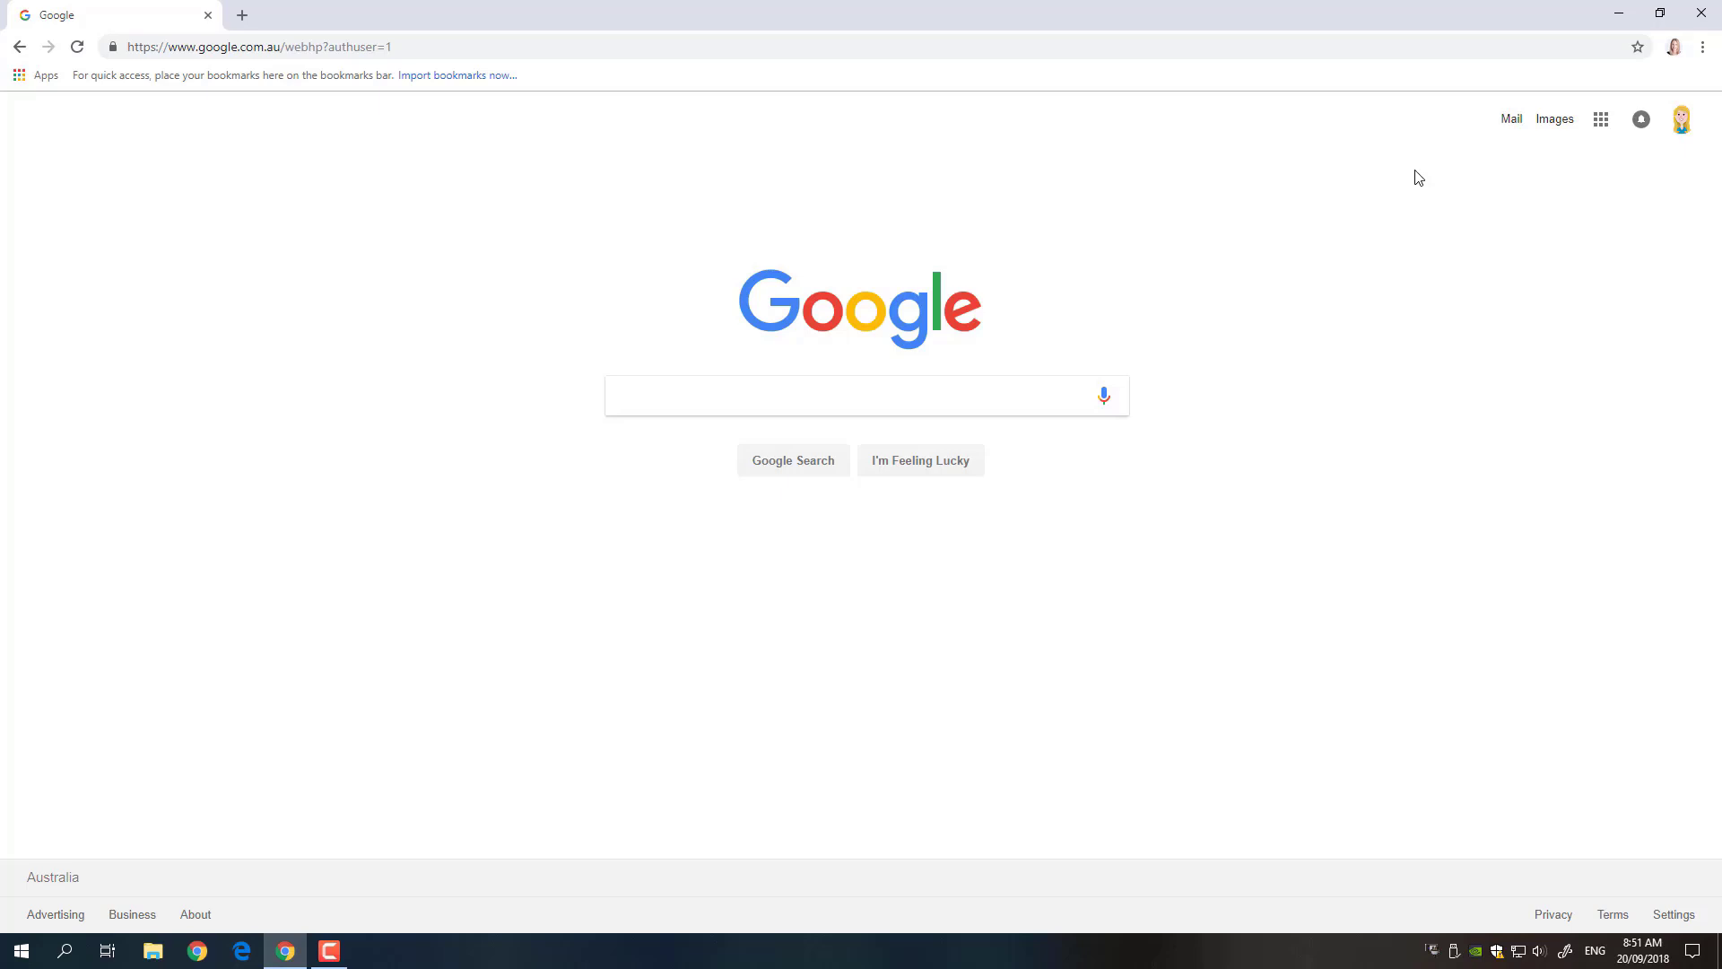
click(1702, 50)
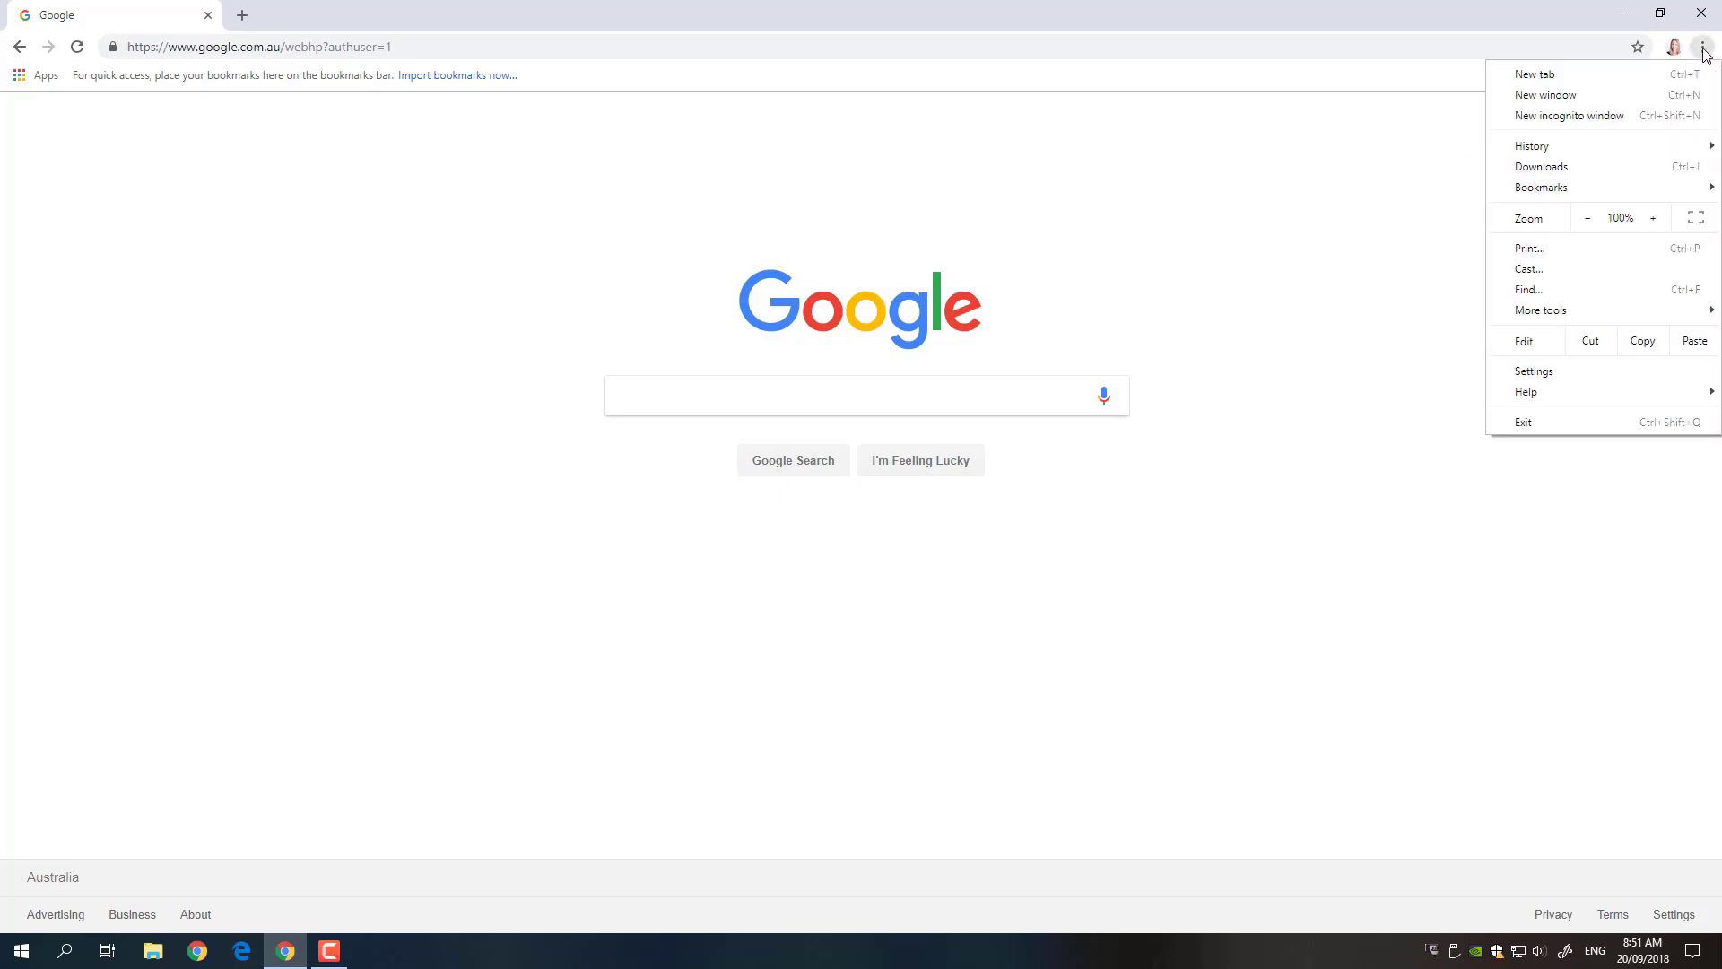
click(1557, 374)
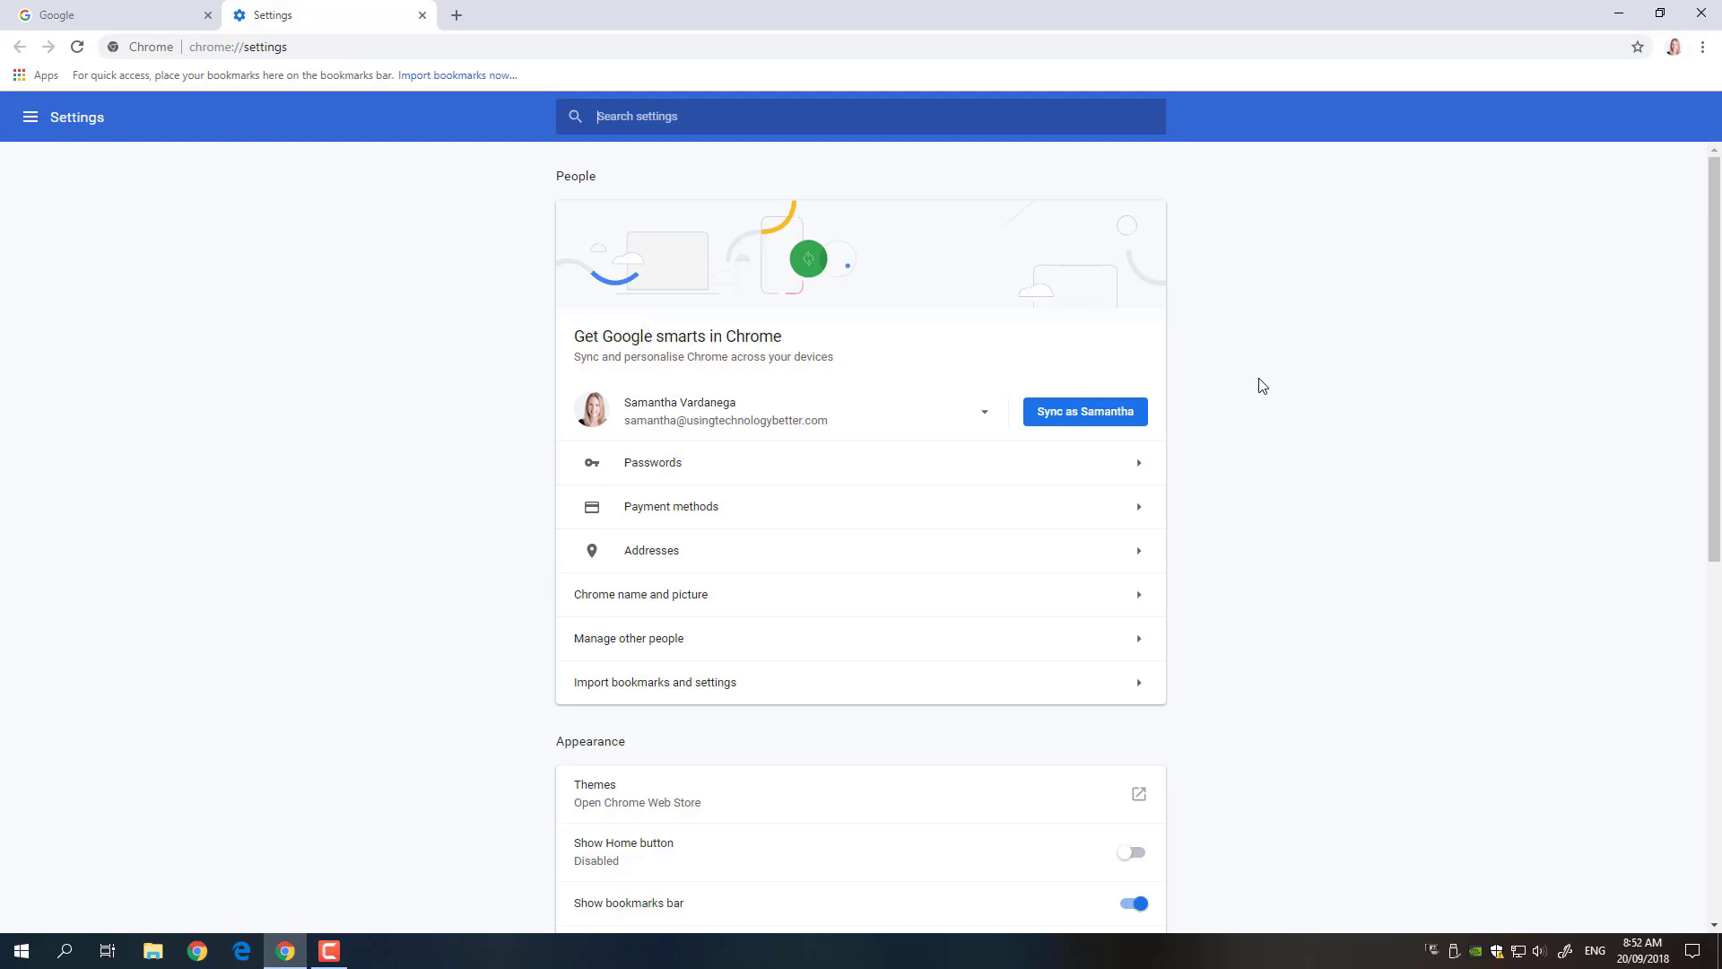
click(423, 16)
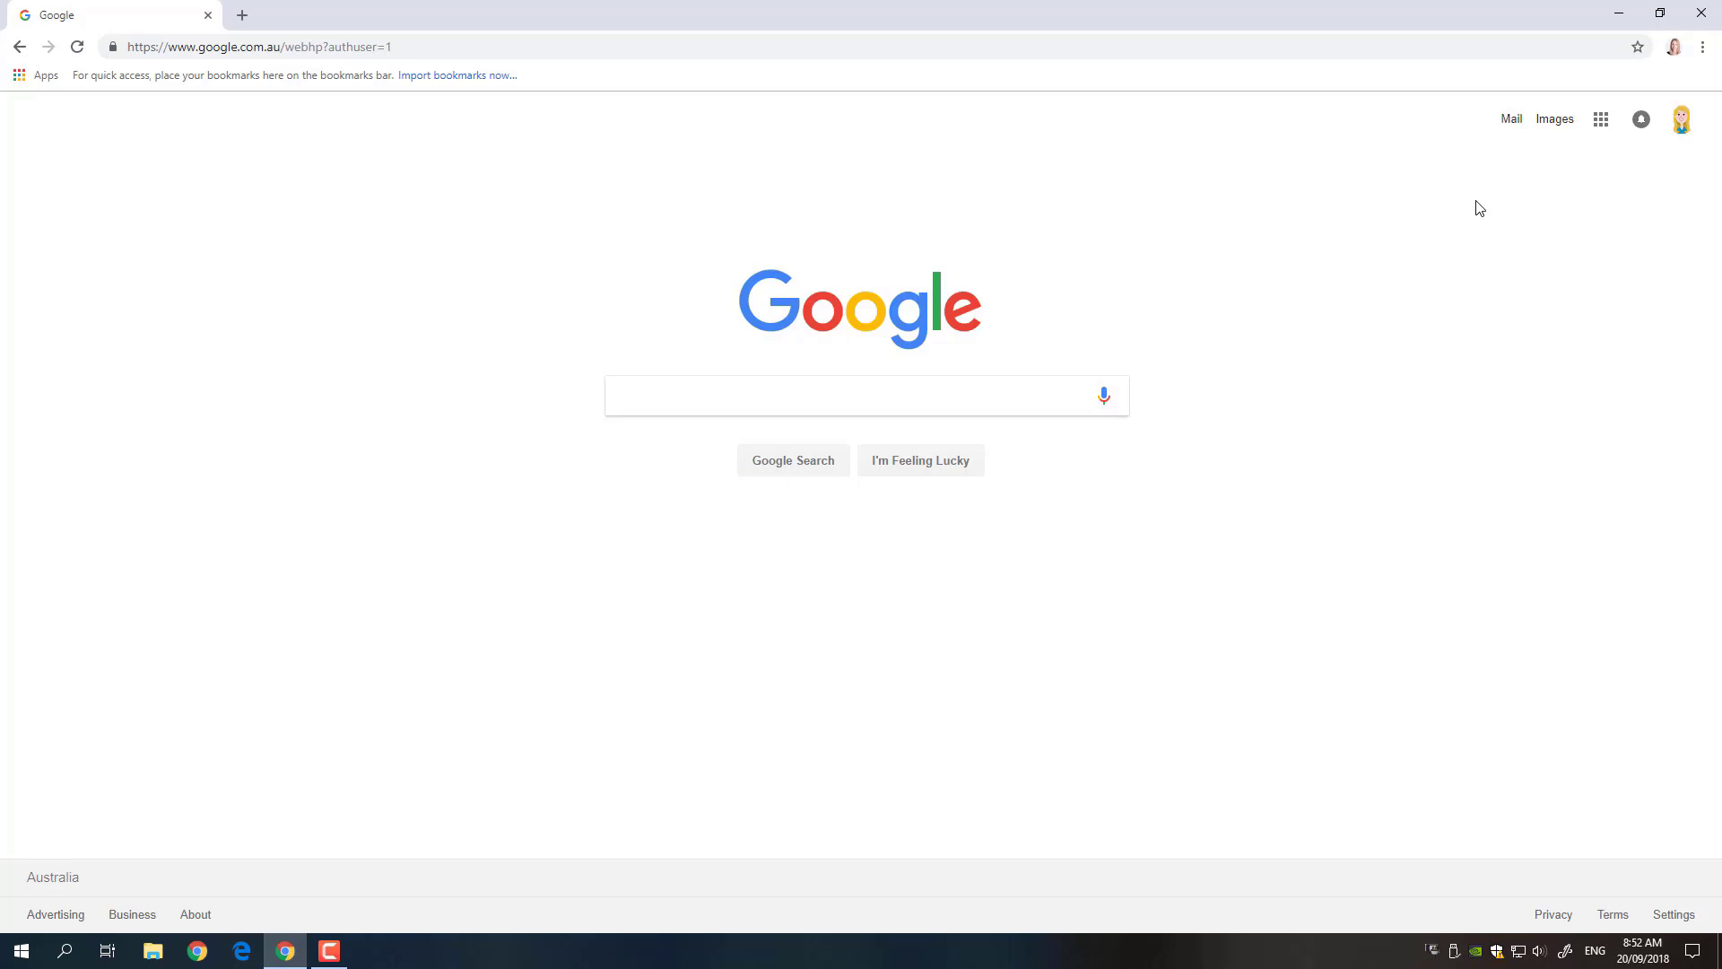
- Sign out of the Google accounts and reach the Choose an account sign-in page
click(1684, 122)
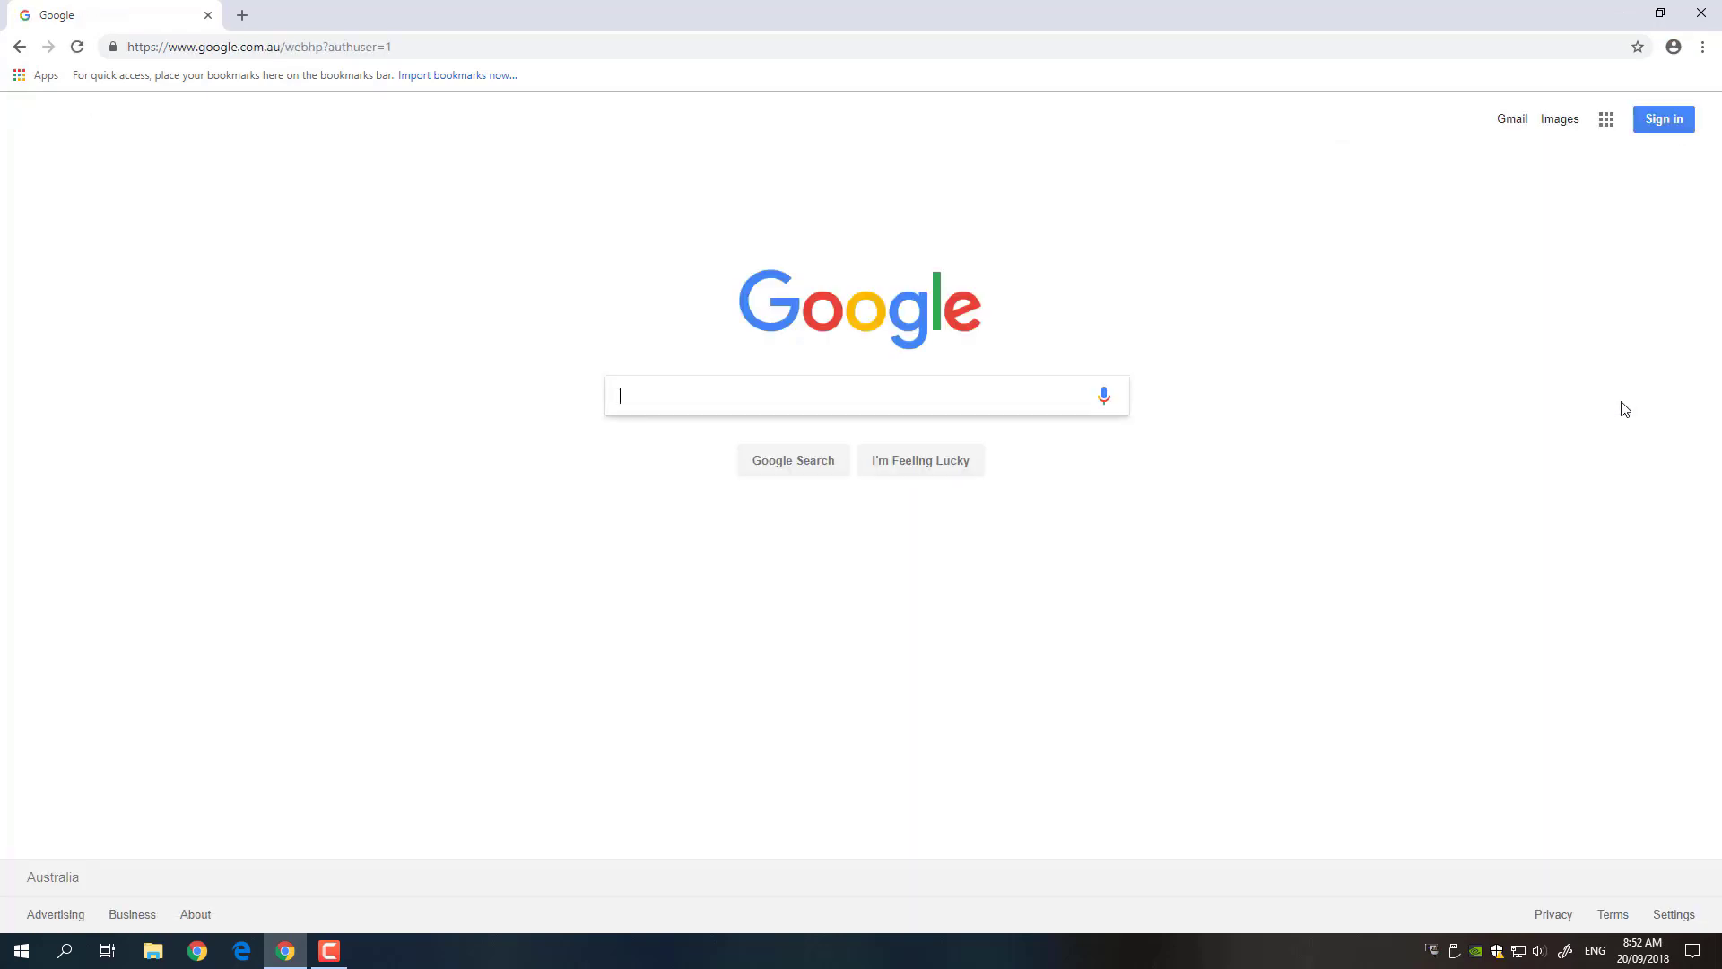
click(444, 50)
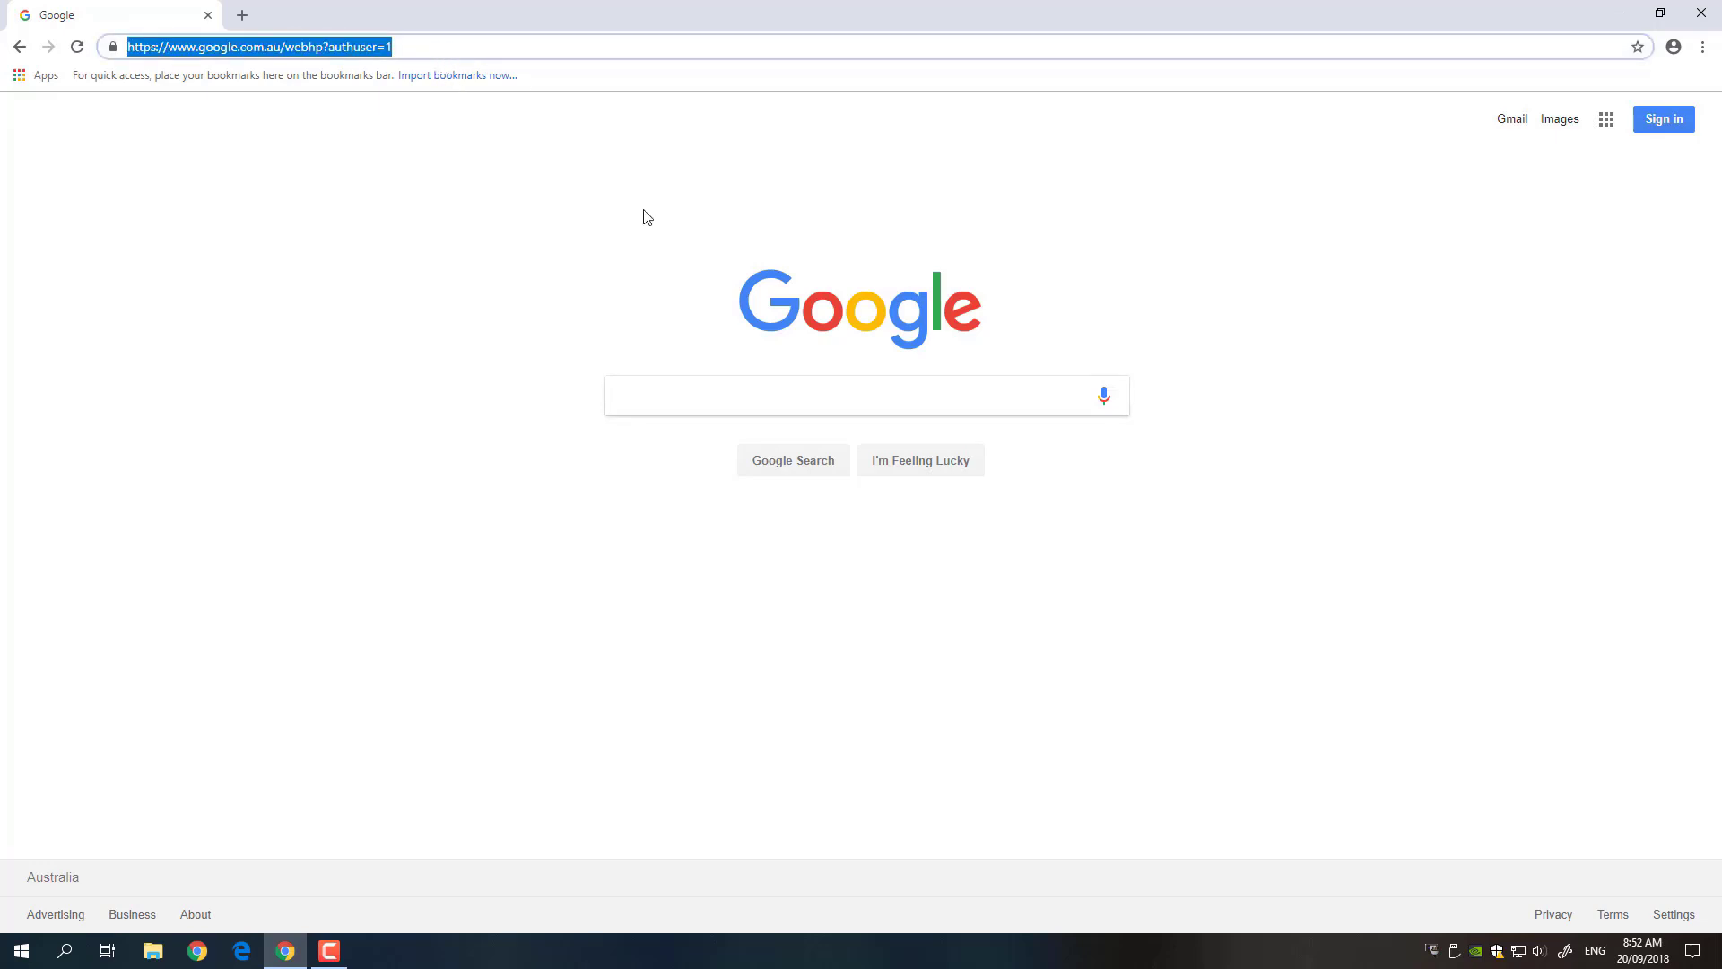
click(1670, 120)
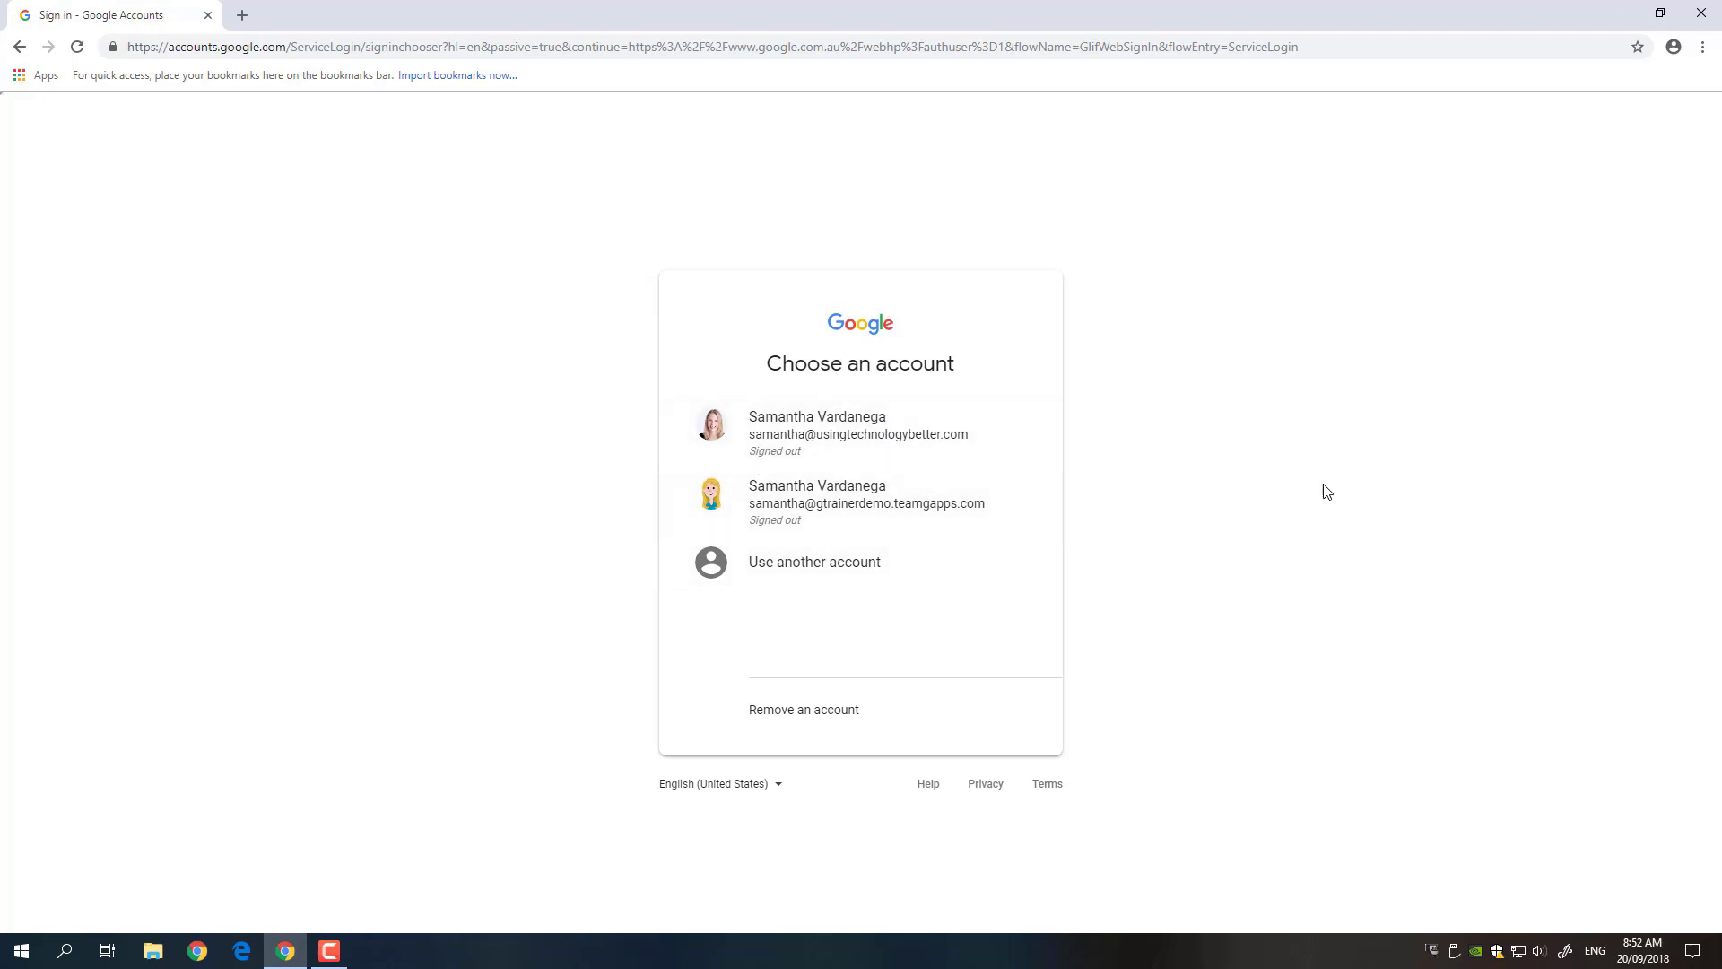
- Remove the saved training account, then the work account, from the browser
click(805, 709)
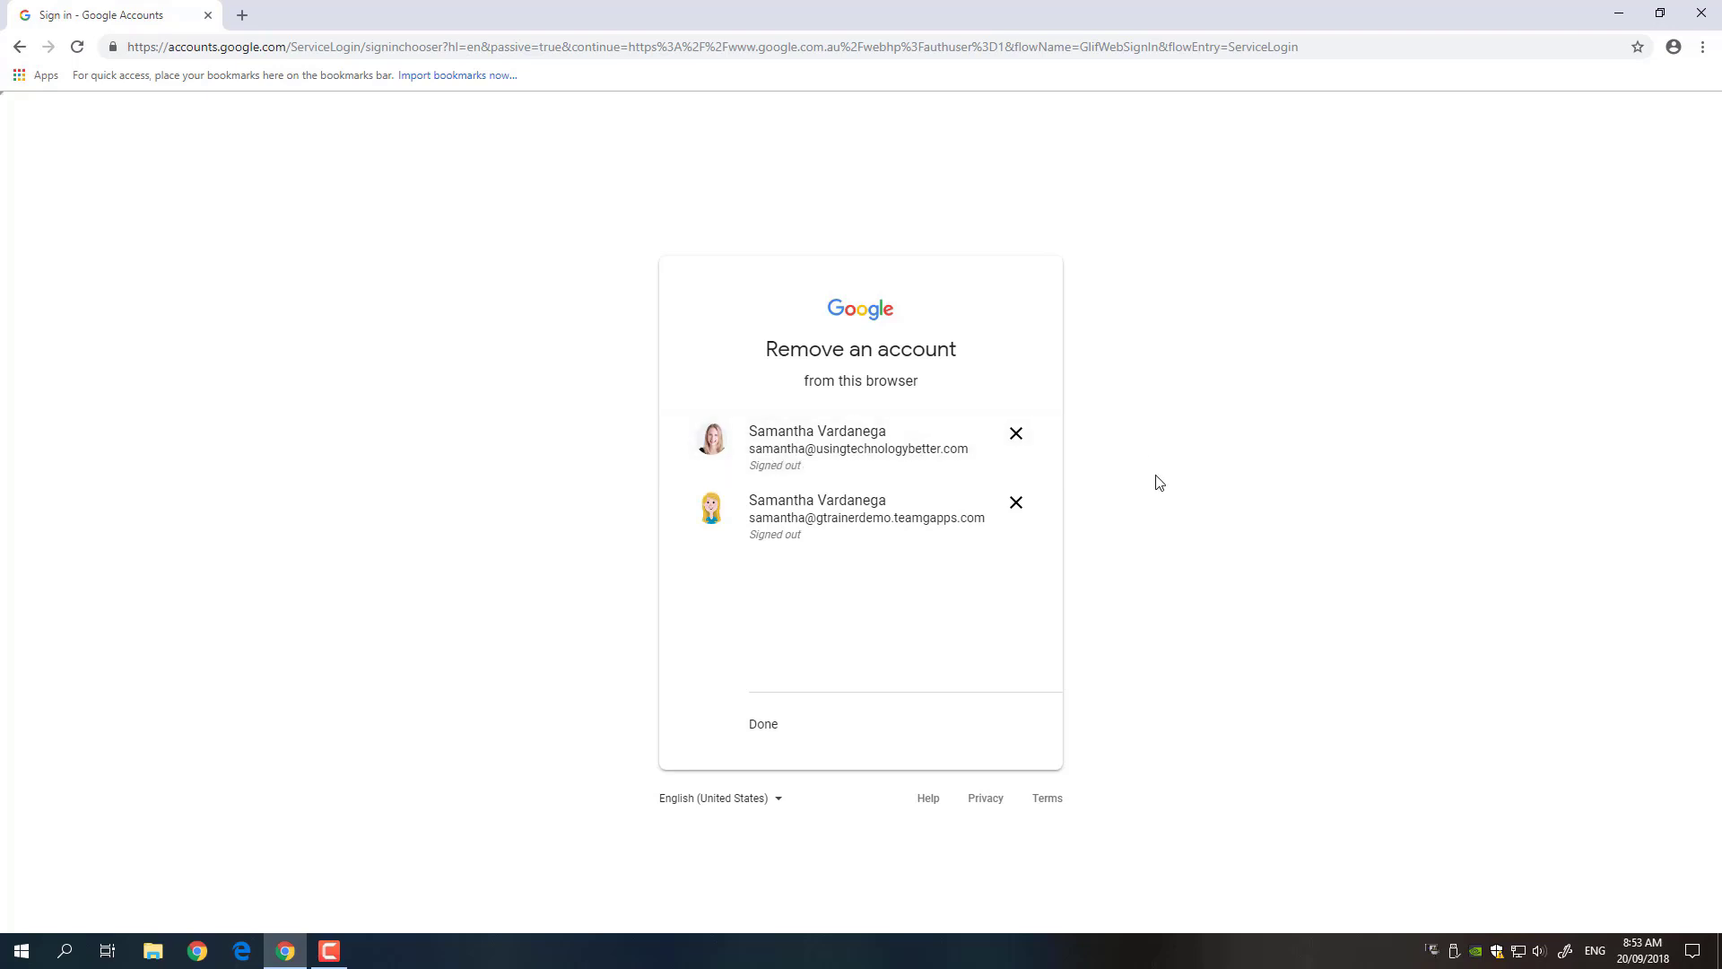
click(1016, 505)
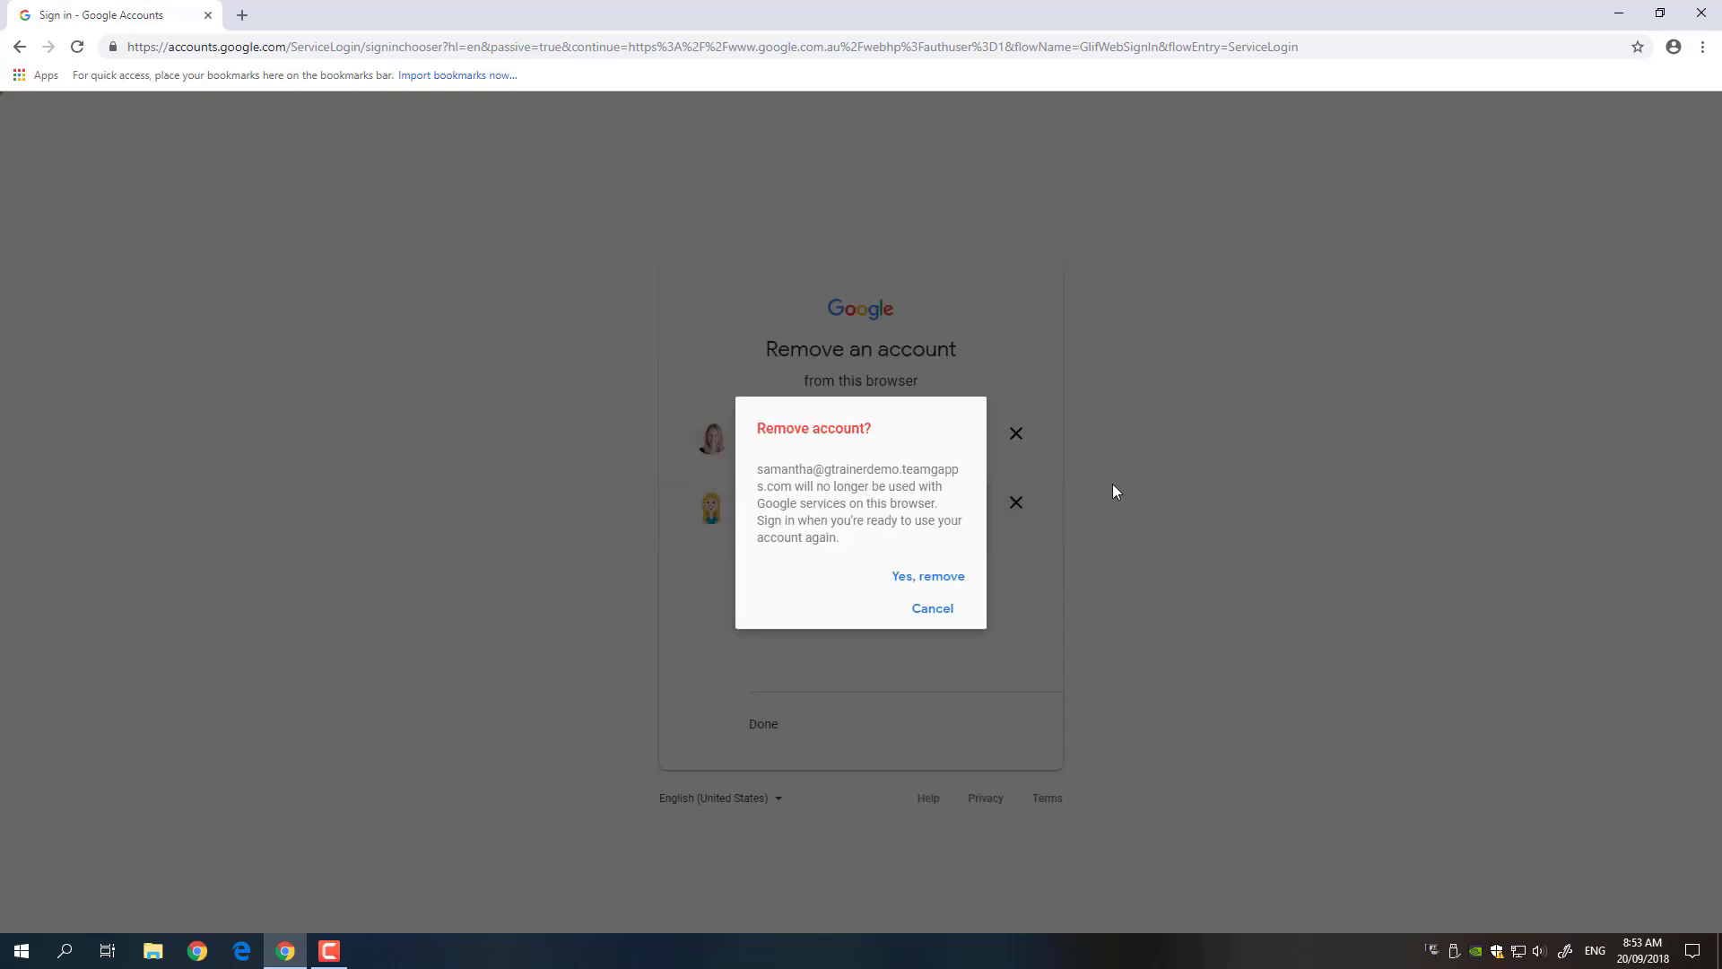
click(952, 585)
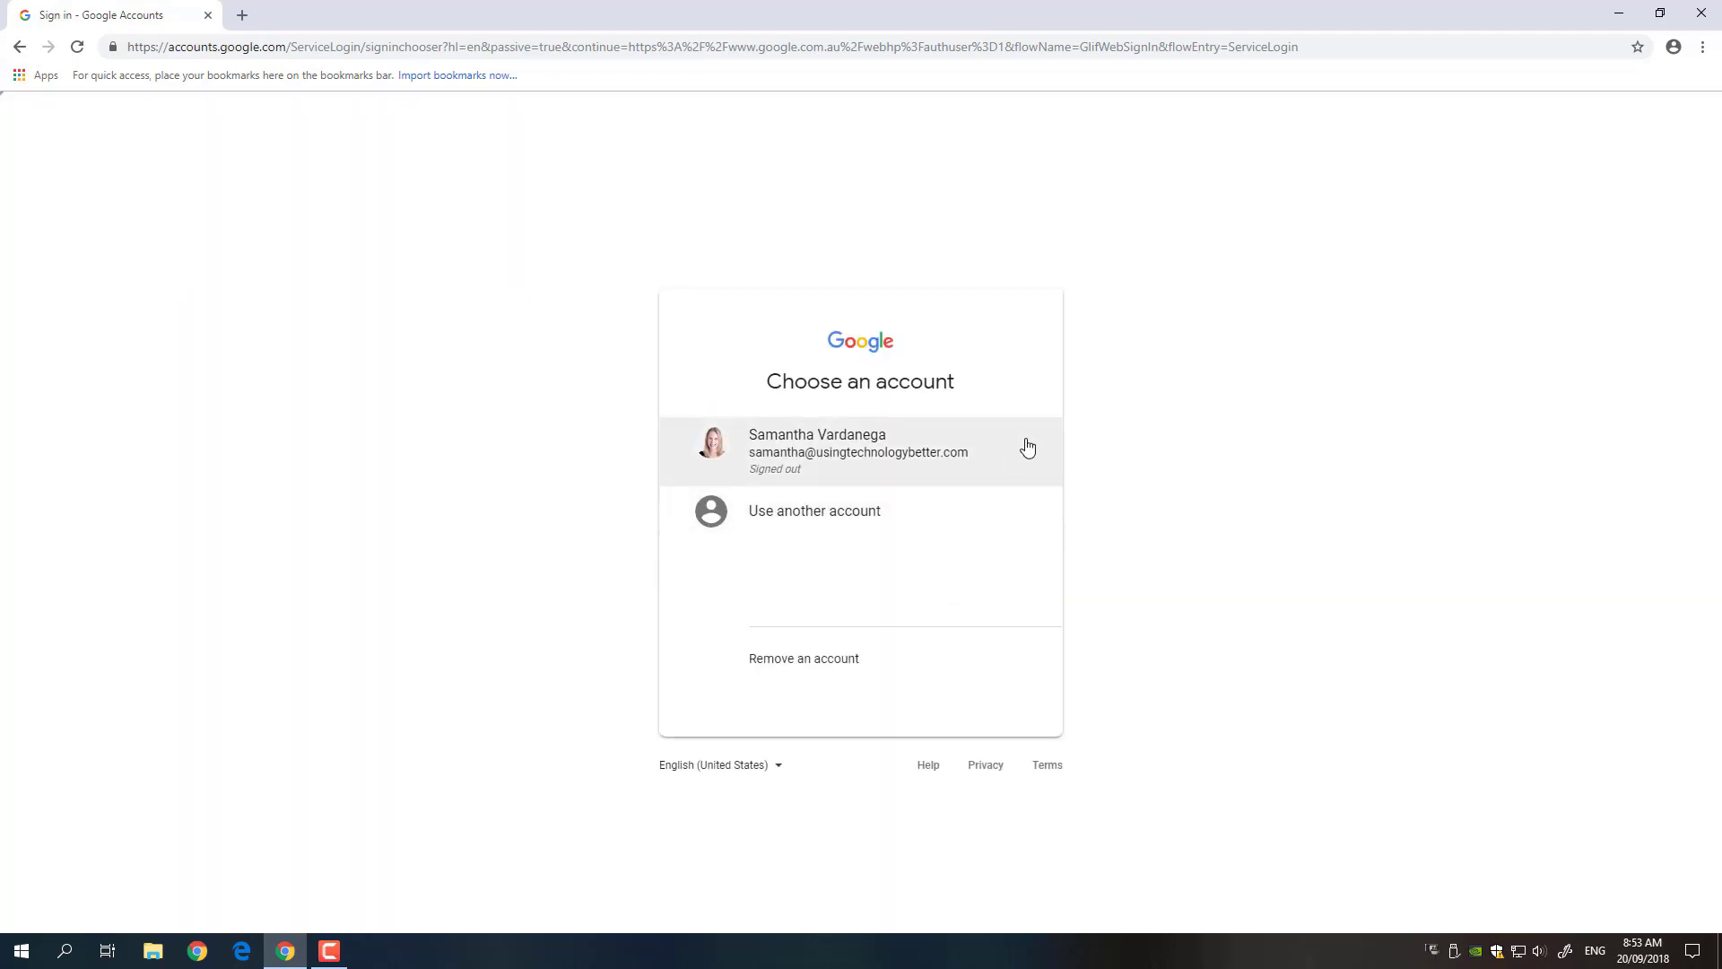
click(841, 667)
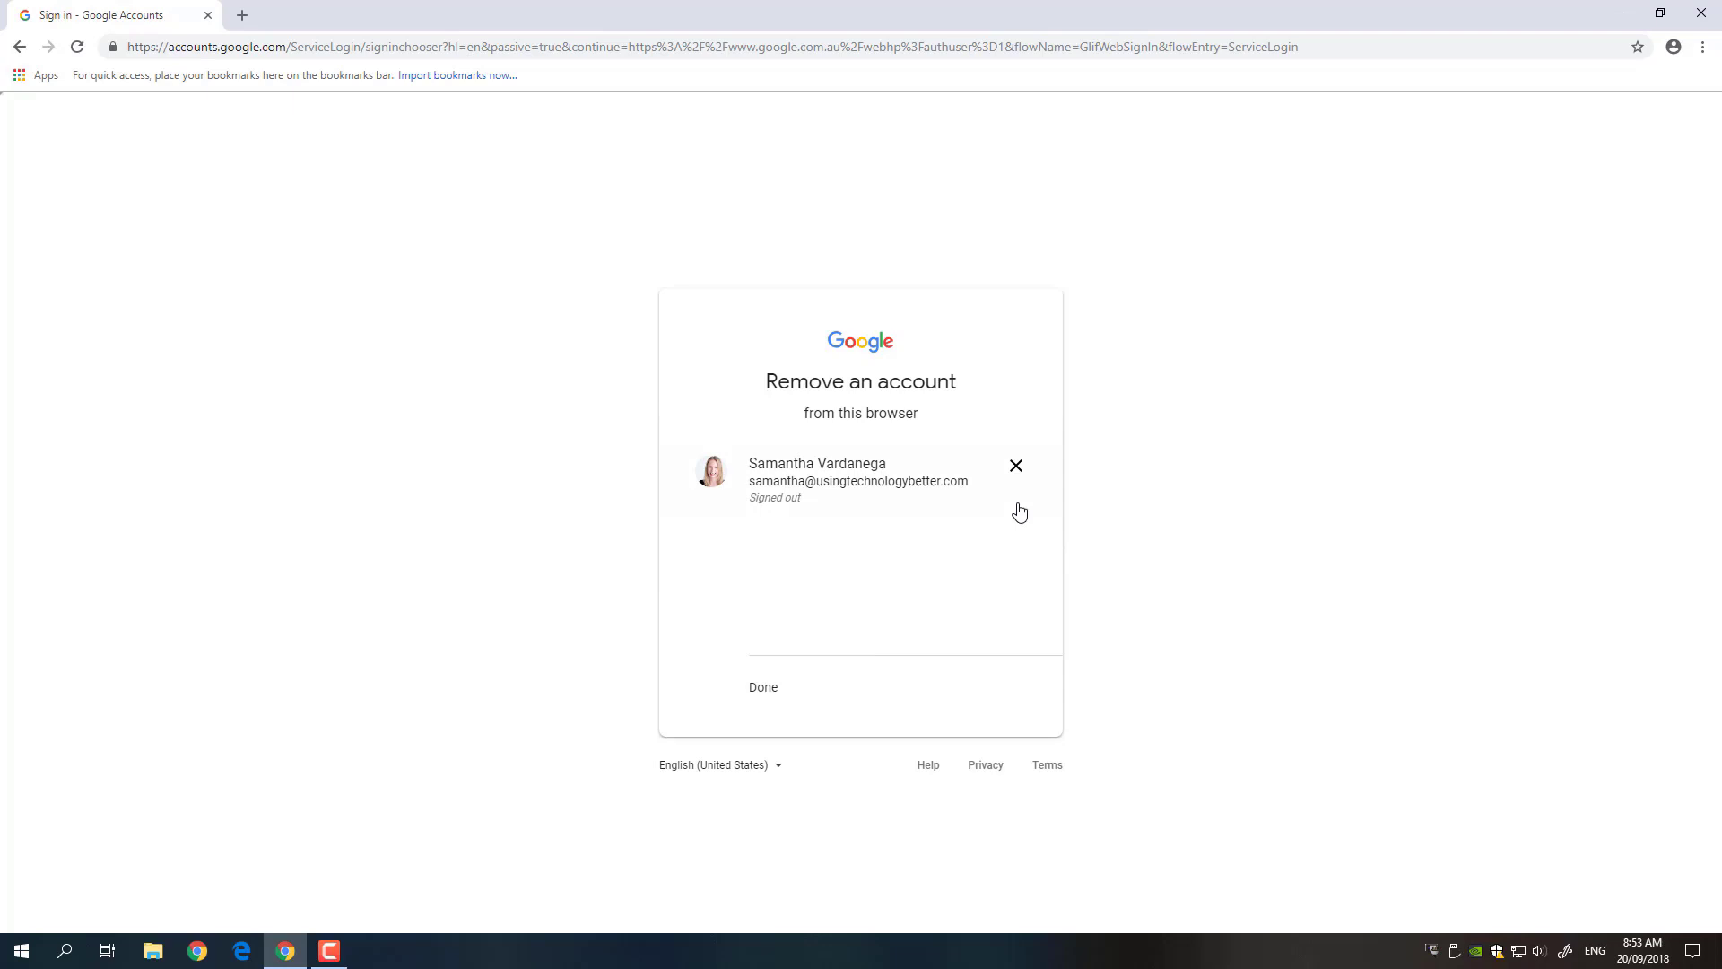
click(1018, 471)
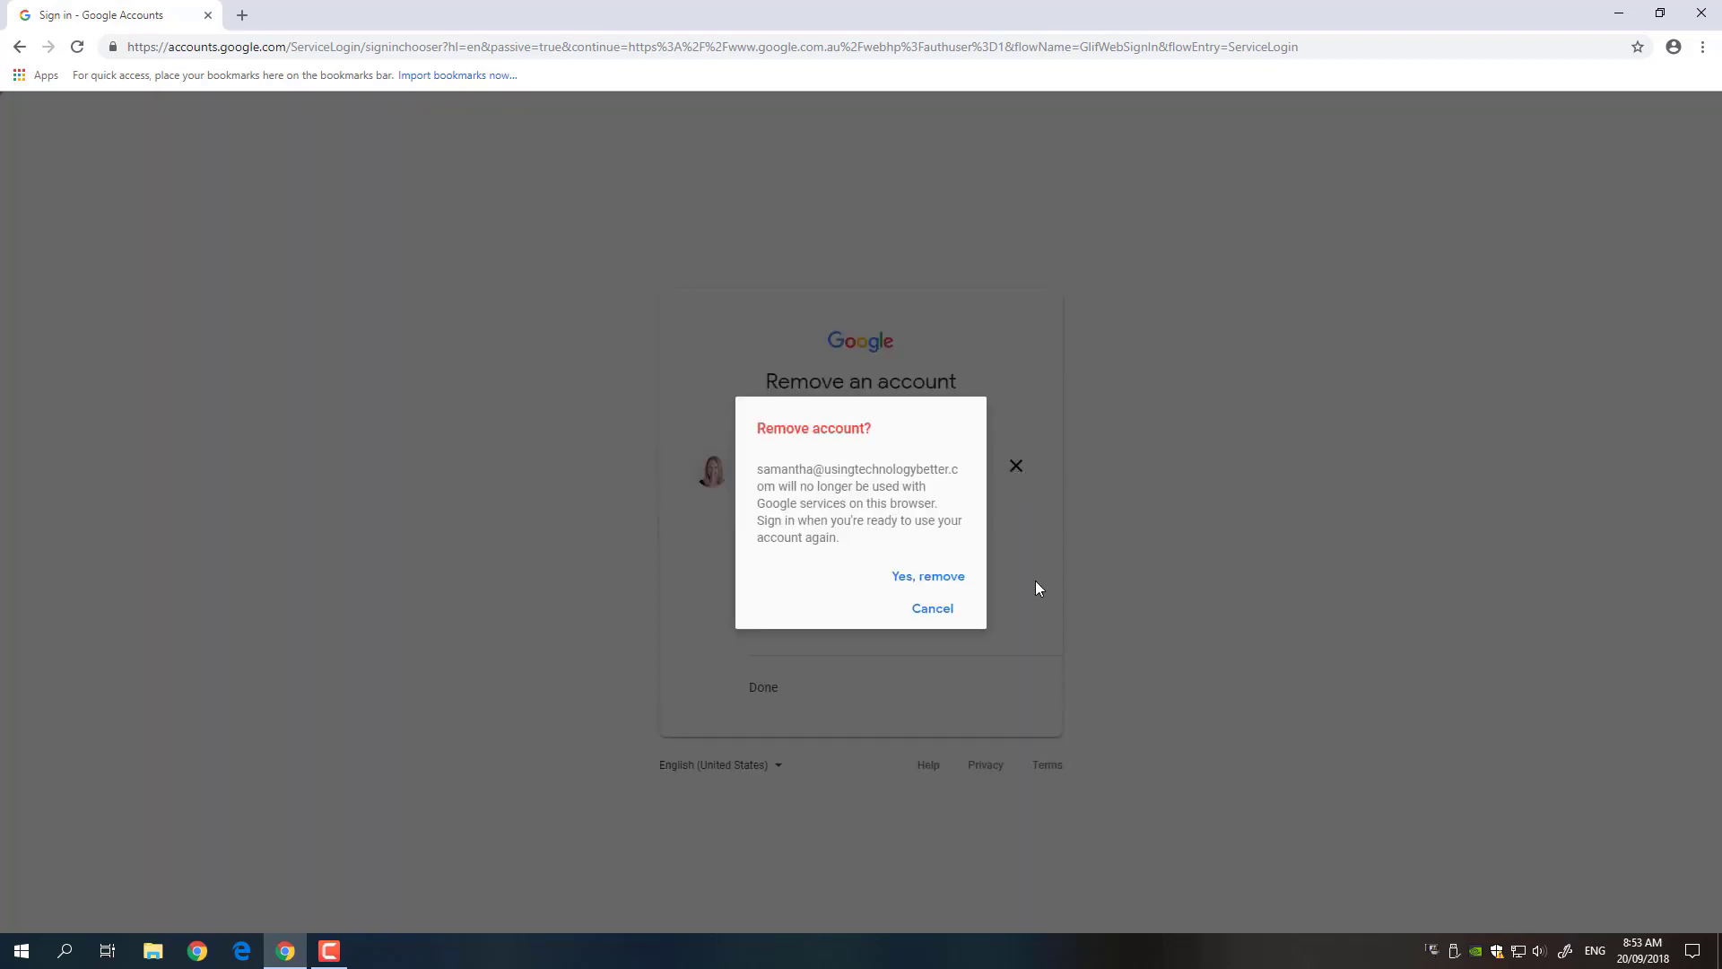
click(938, 579)
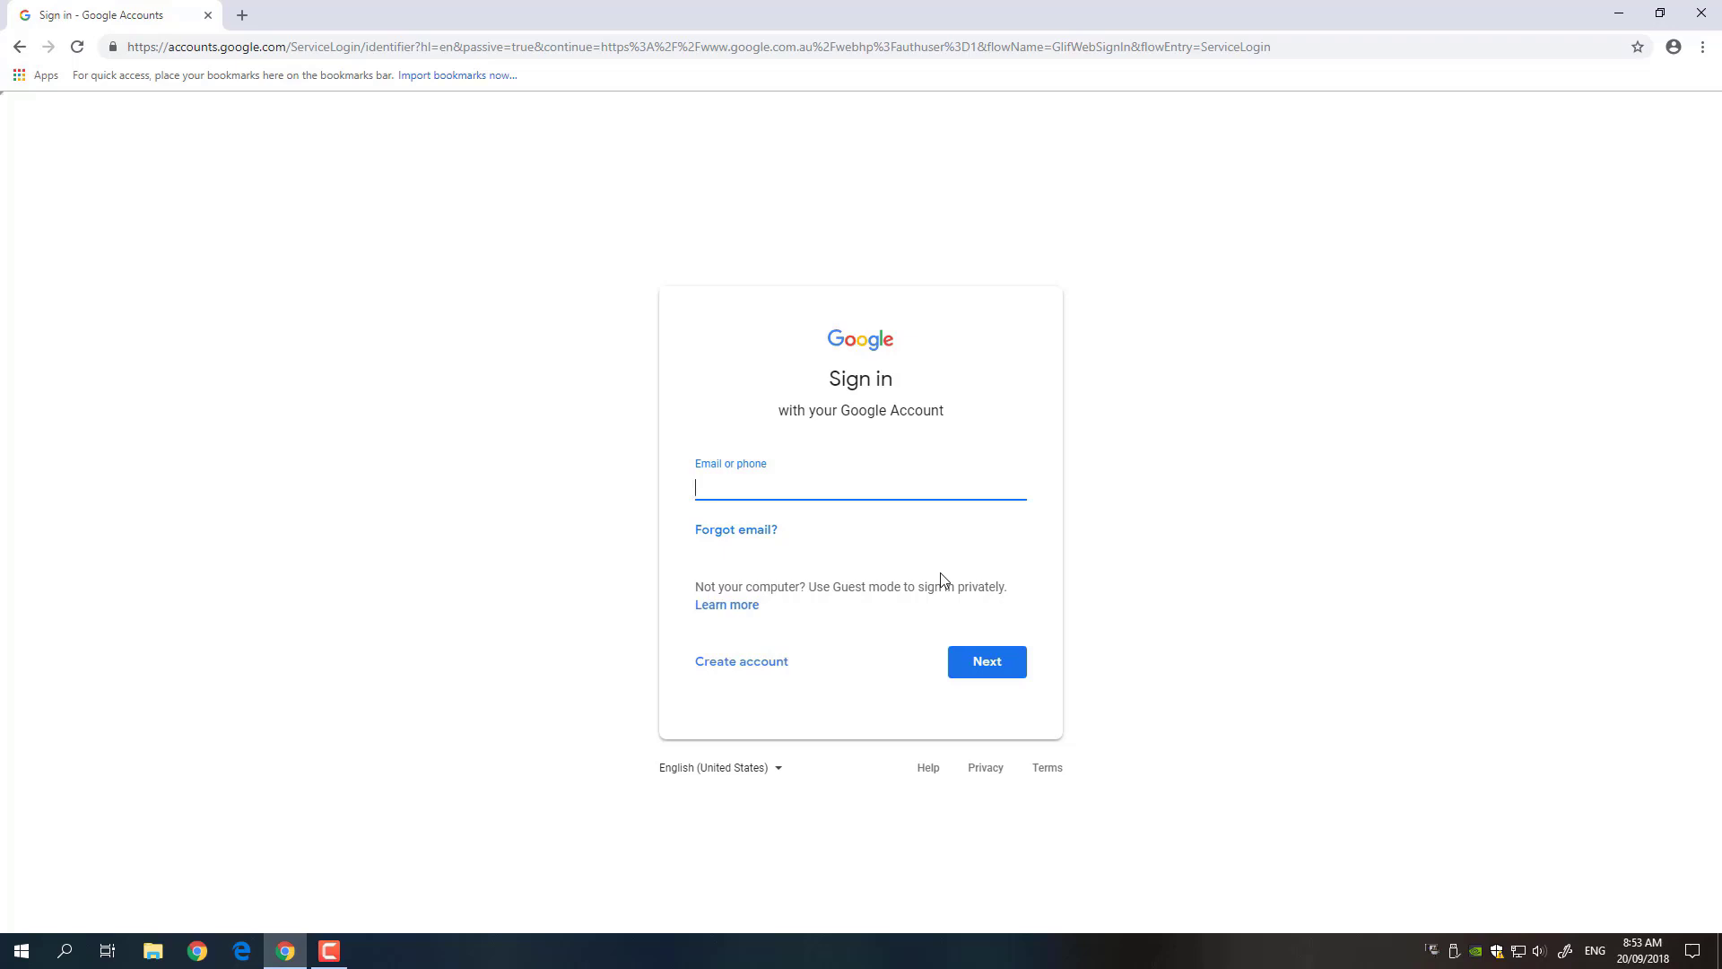
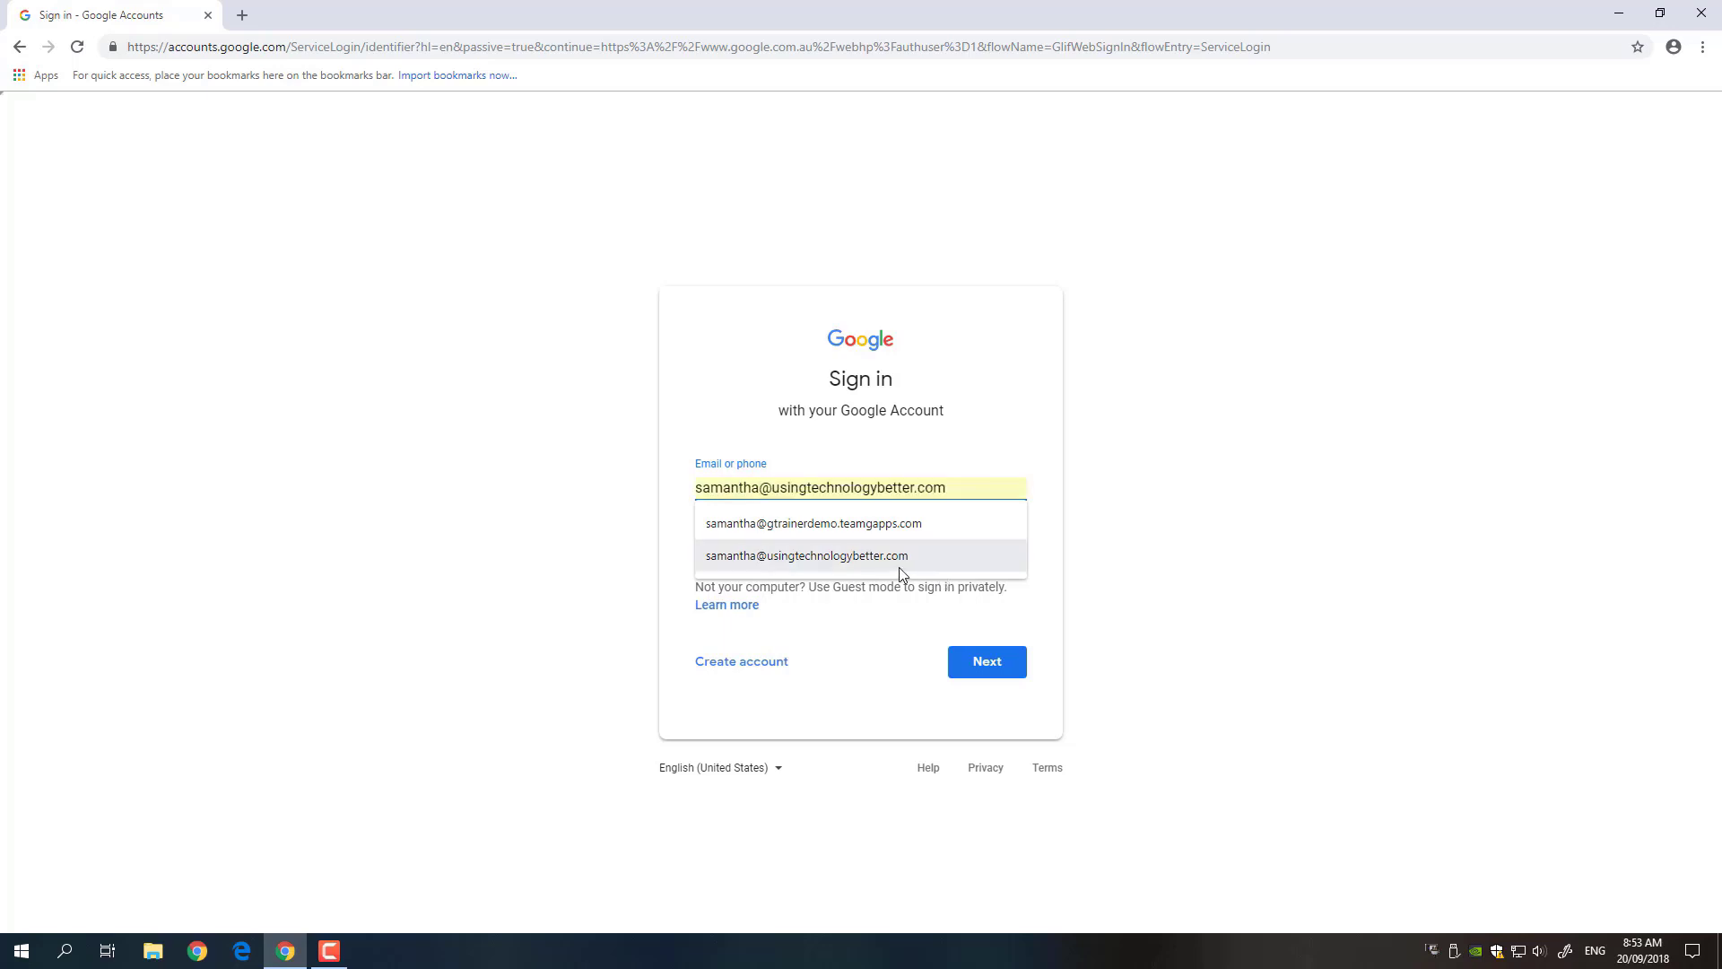
- Sign back in with the work account's e-mail and password, then confirm it in the avatar card
click(899, 560)
click(972, 668)
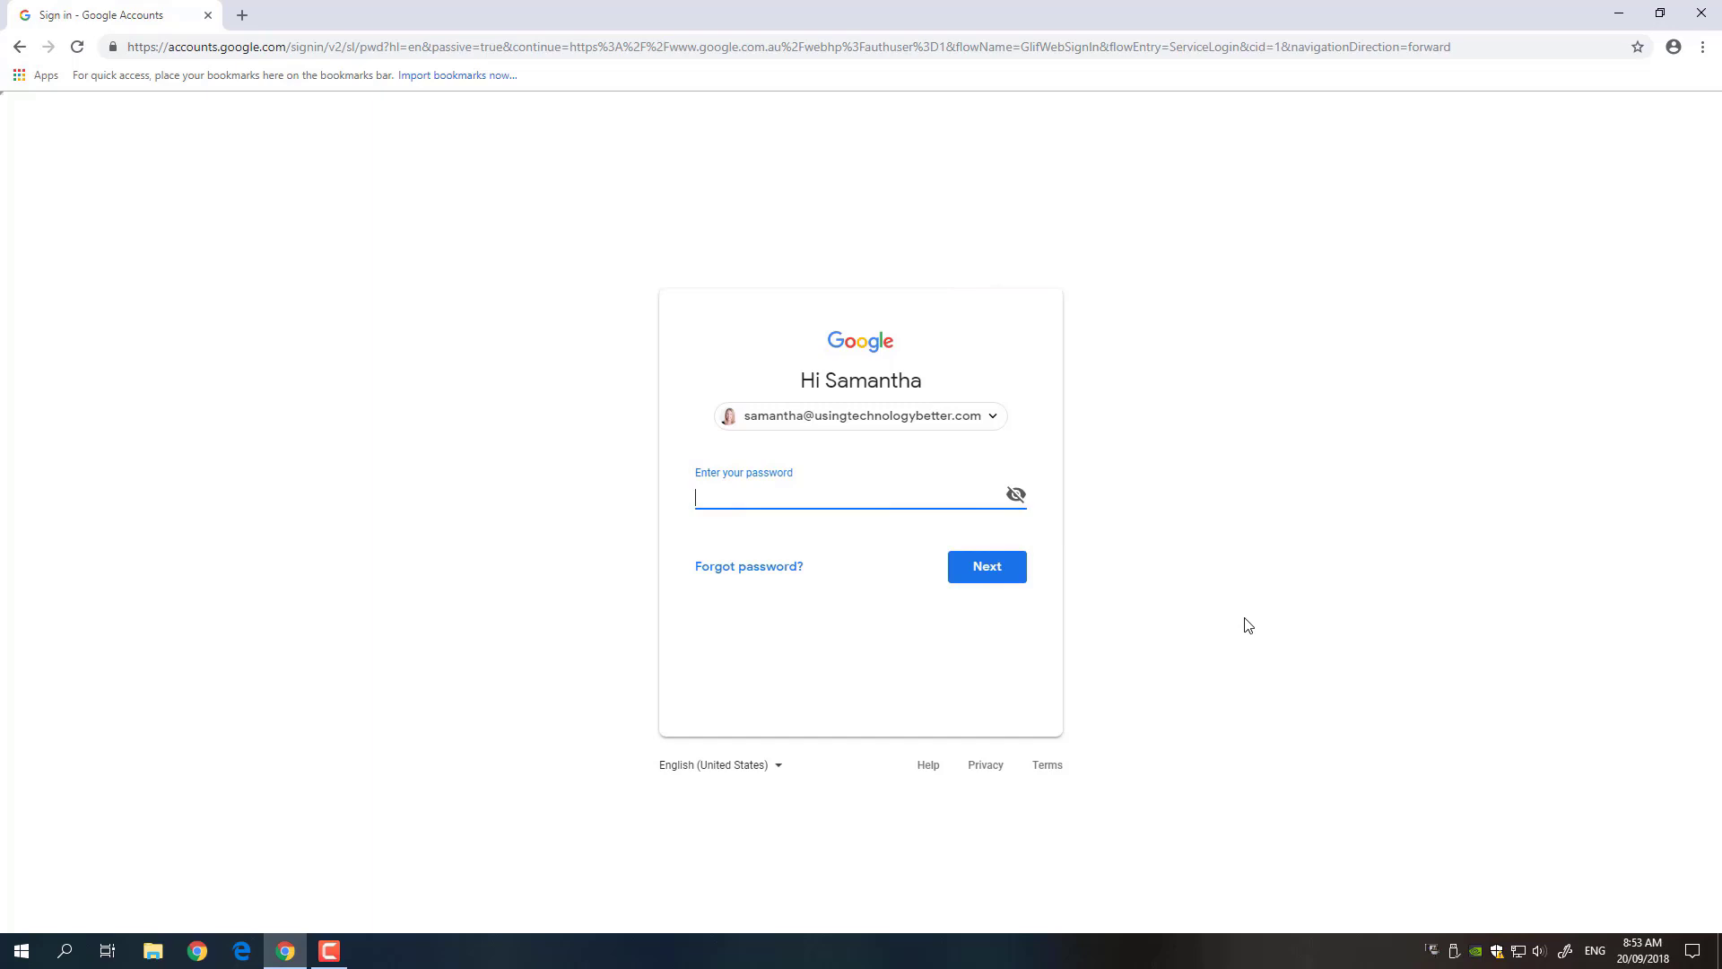
text(•••••••••)
key(Return)
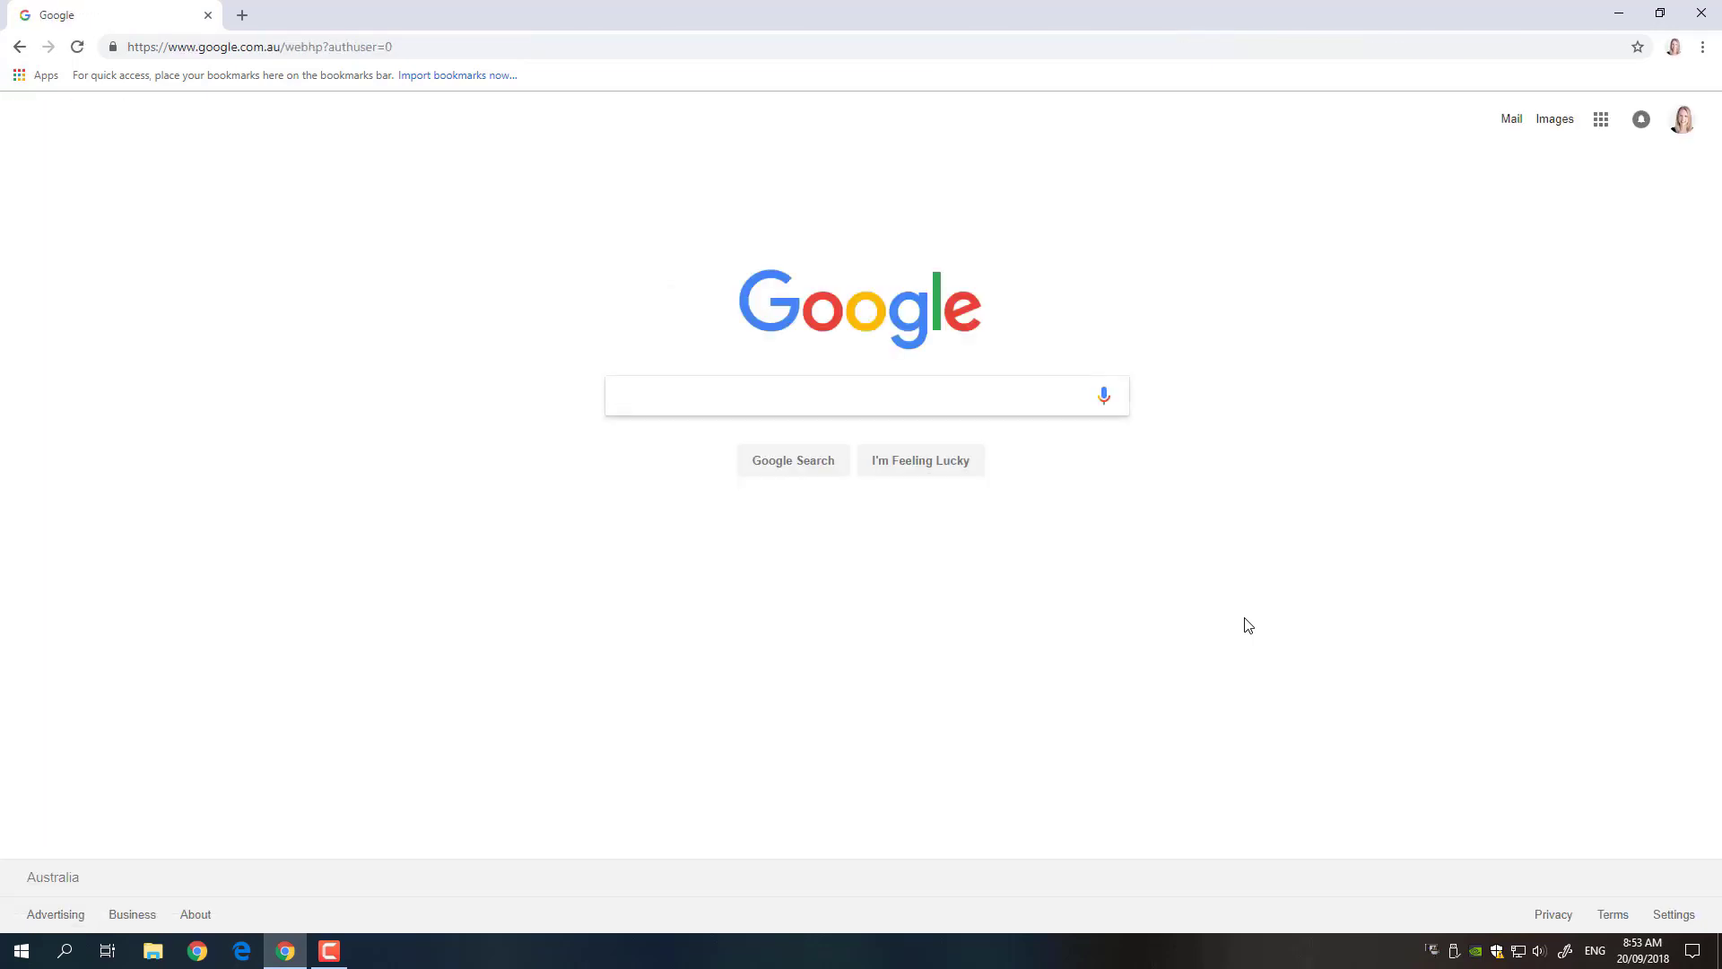
click(1682, 125)
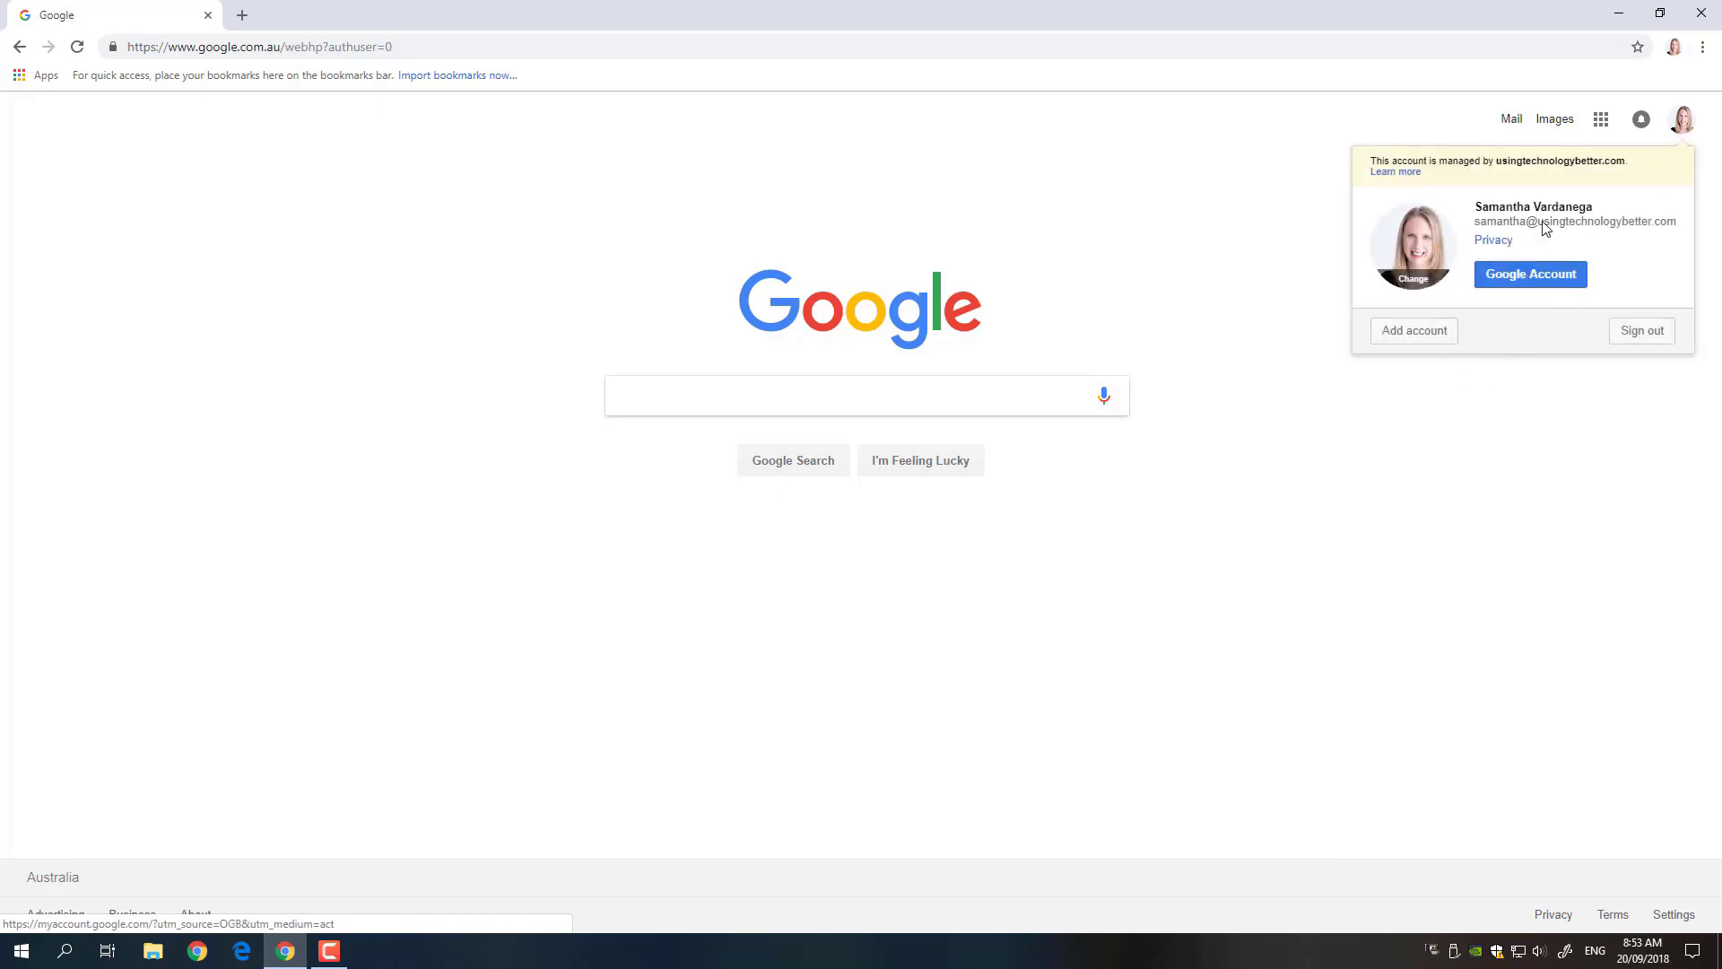
click(1418, 122)
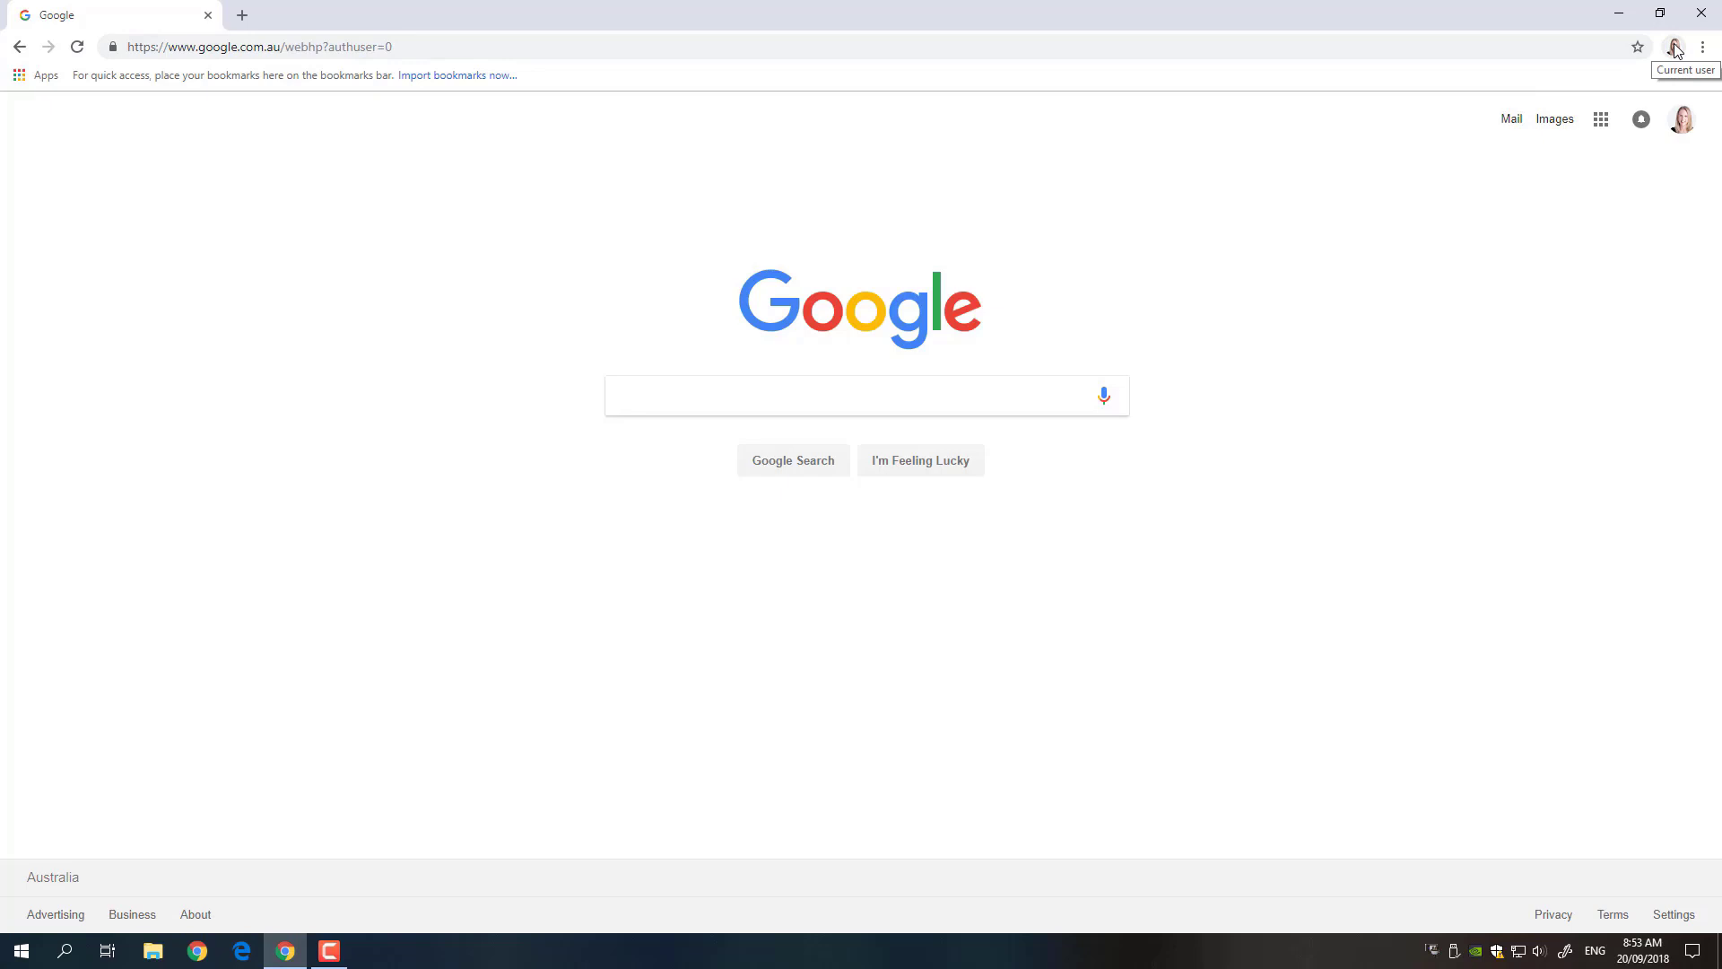
- Turn on sync for the work account from the Chrome menu, linking the existing browser data
click(1701, 48)
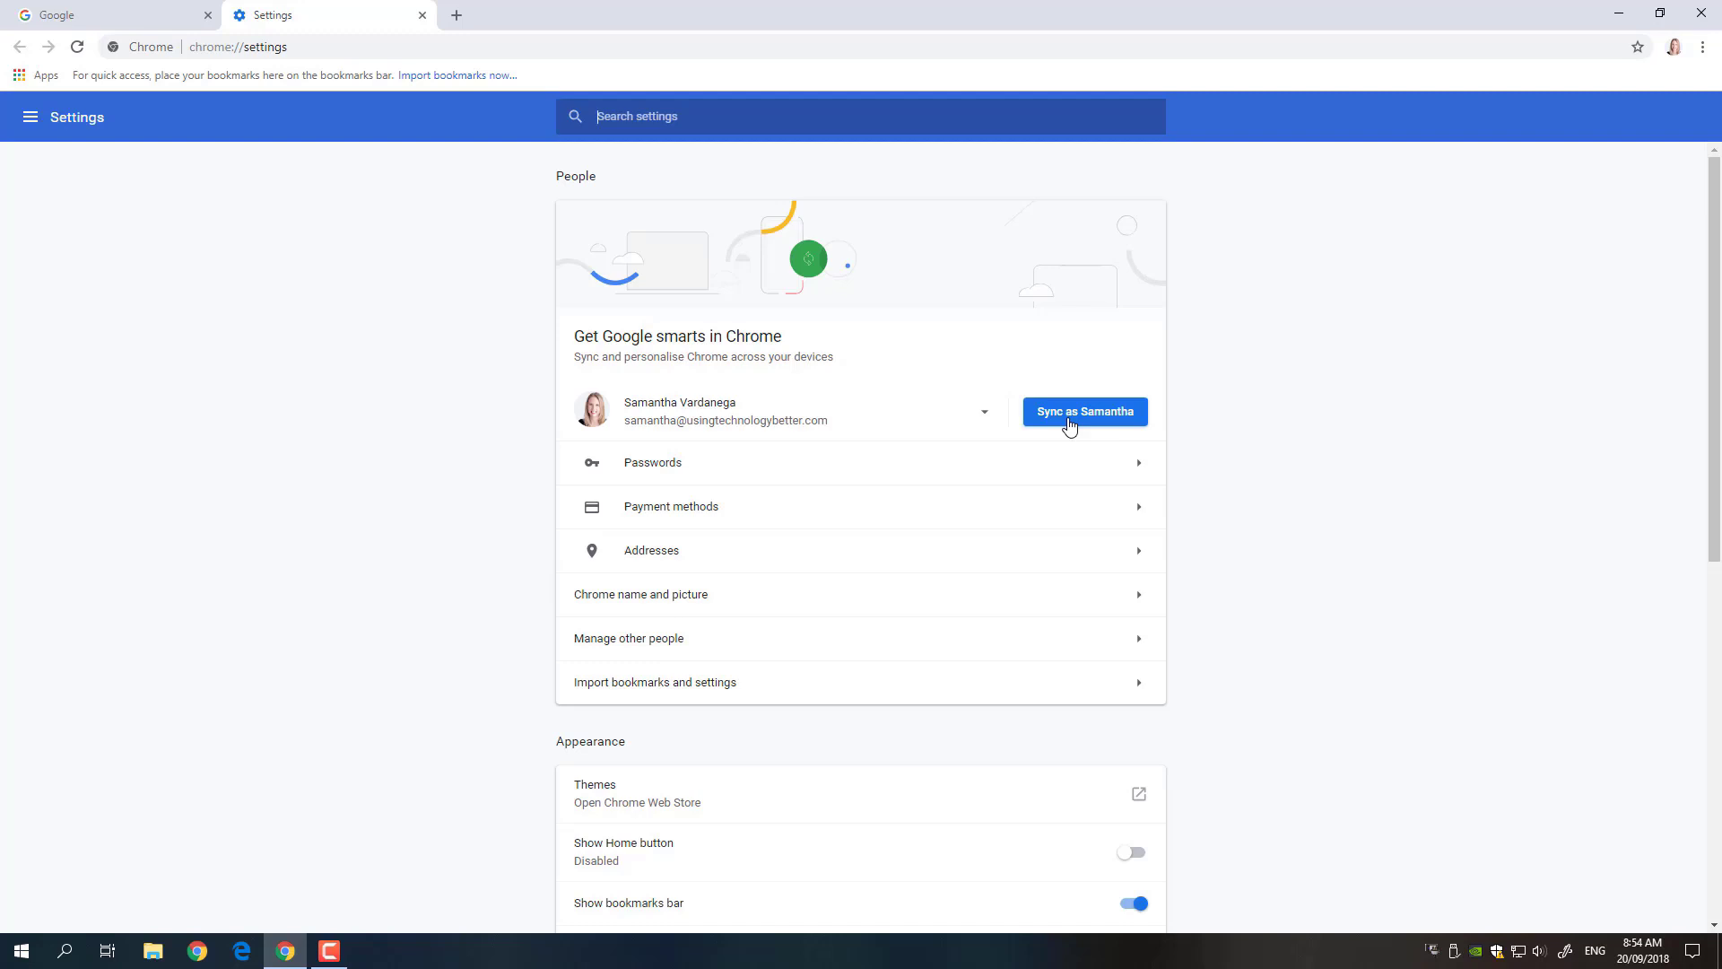
click(1069, 423)
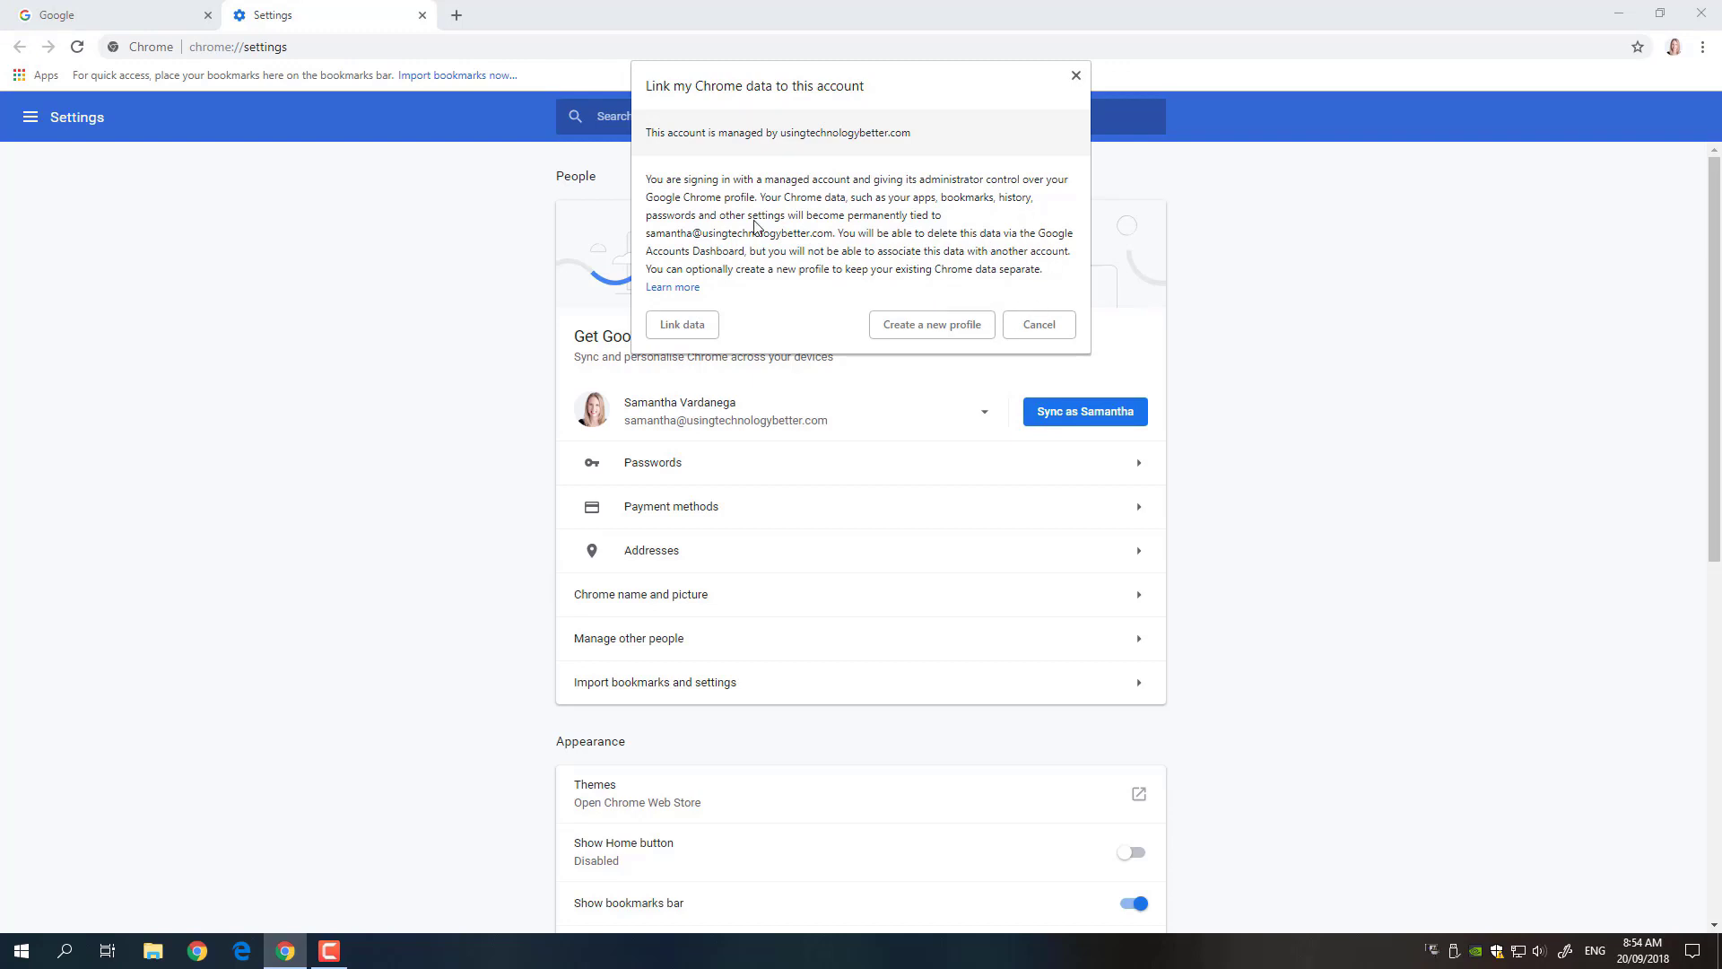
click(692, 331)
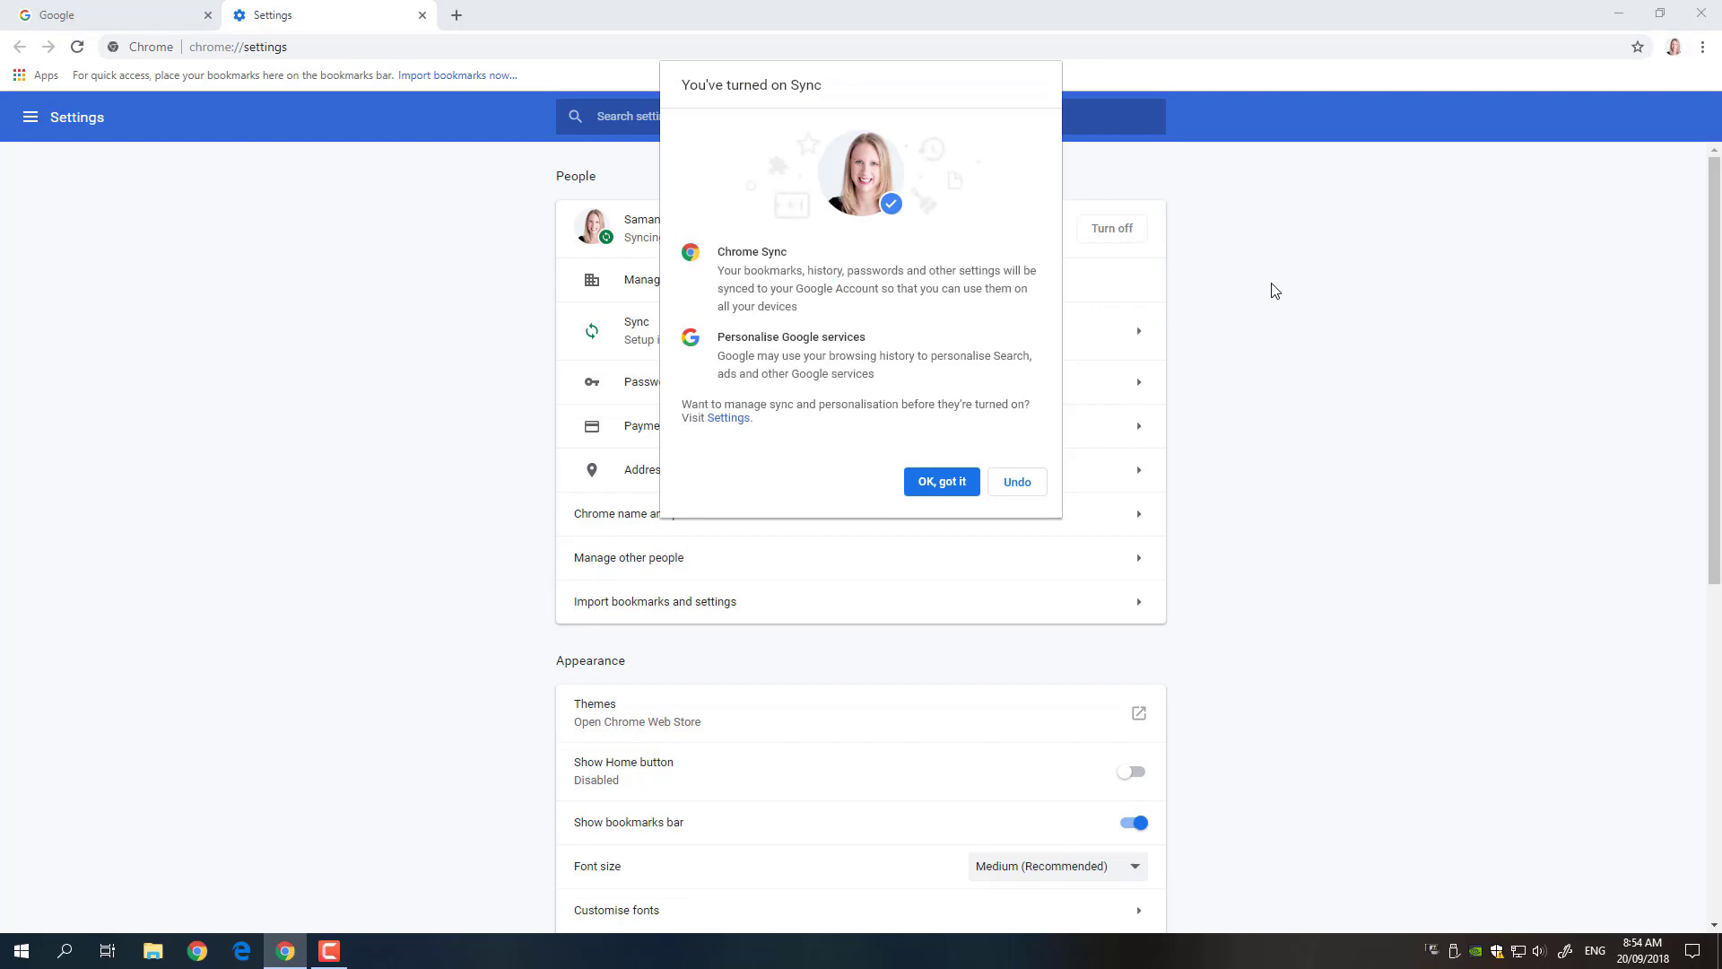
click(960, 484)
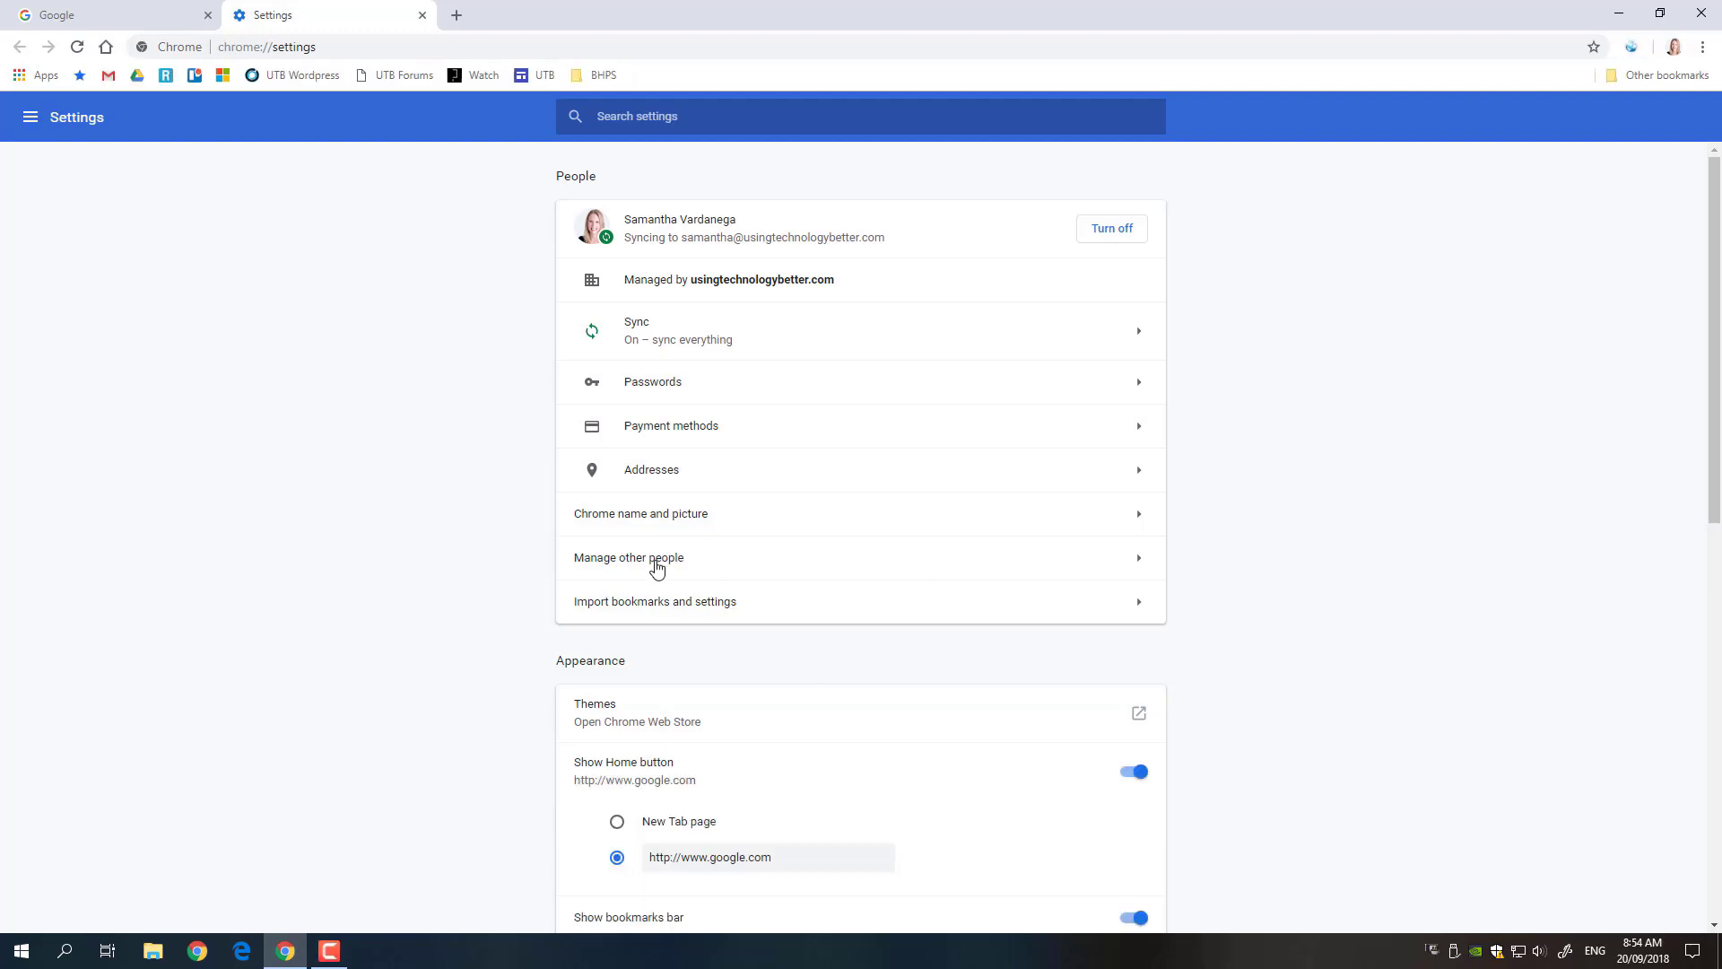
- Close the stray LastPass setup tab and reopen the Chrome profiles window
click(657, 568)
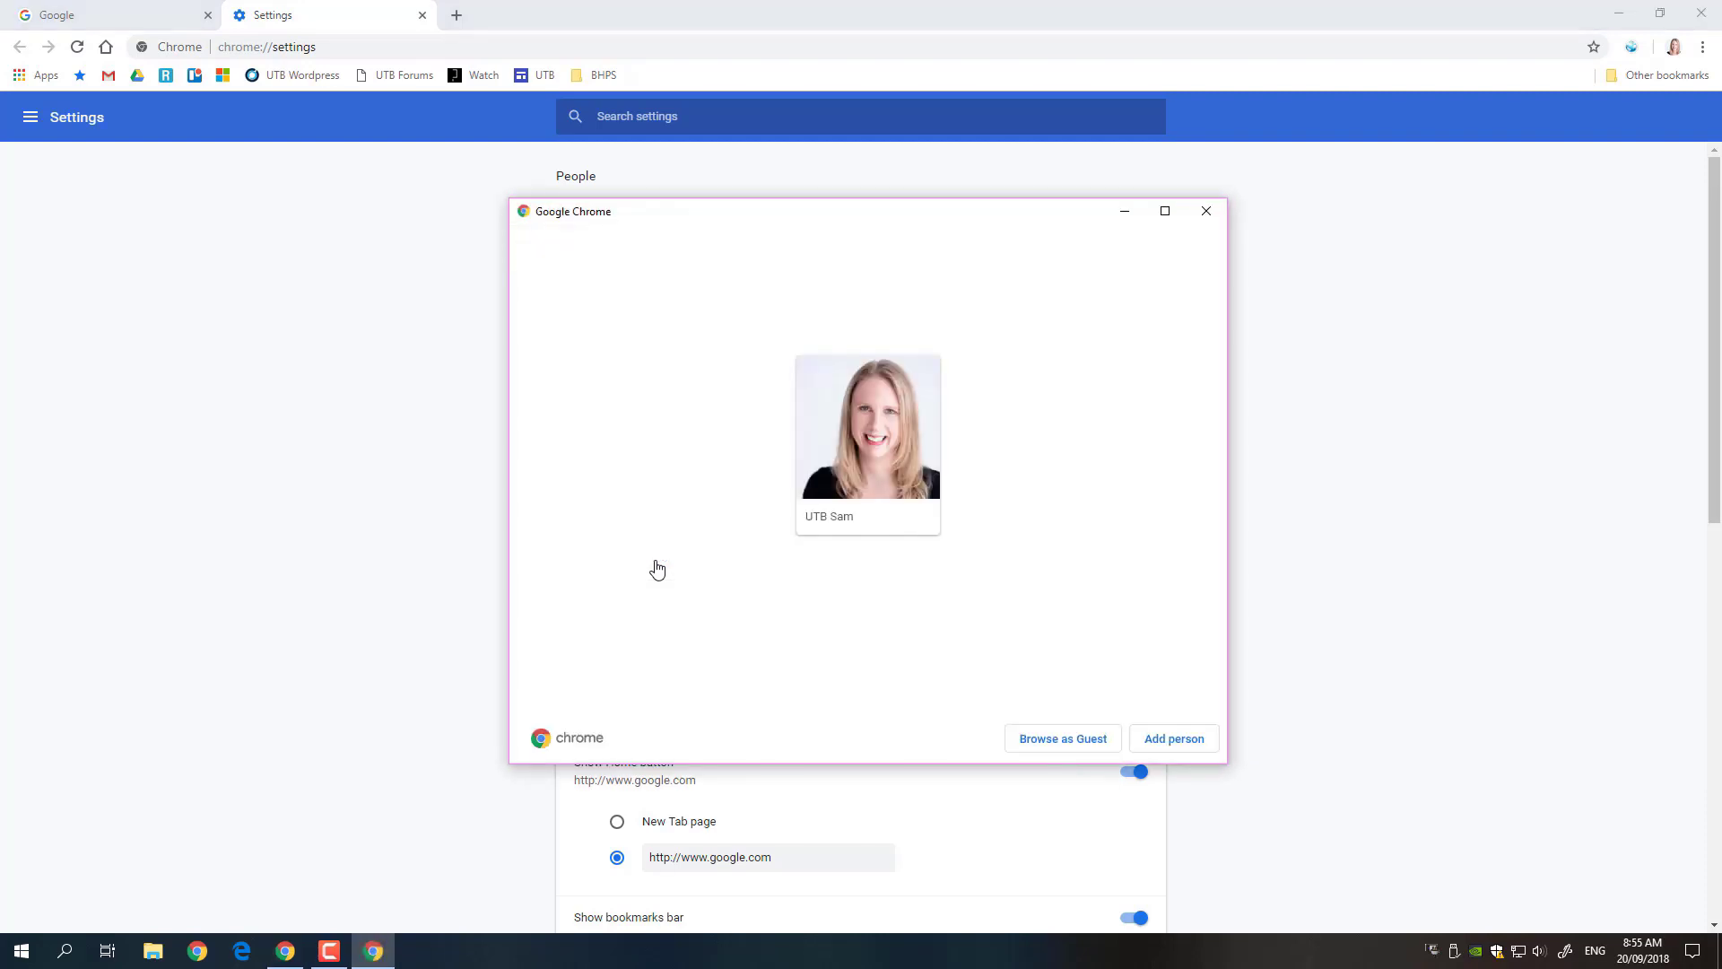
mouse_move(915, 418)
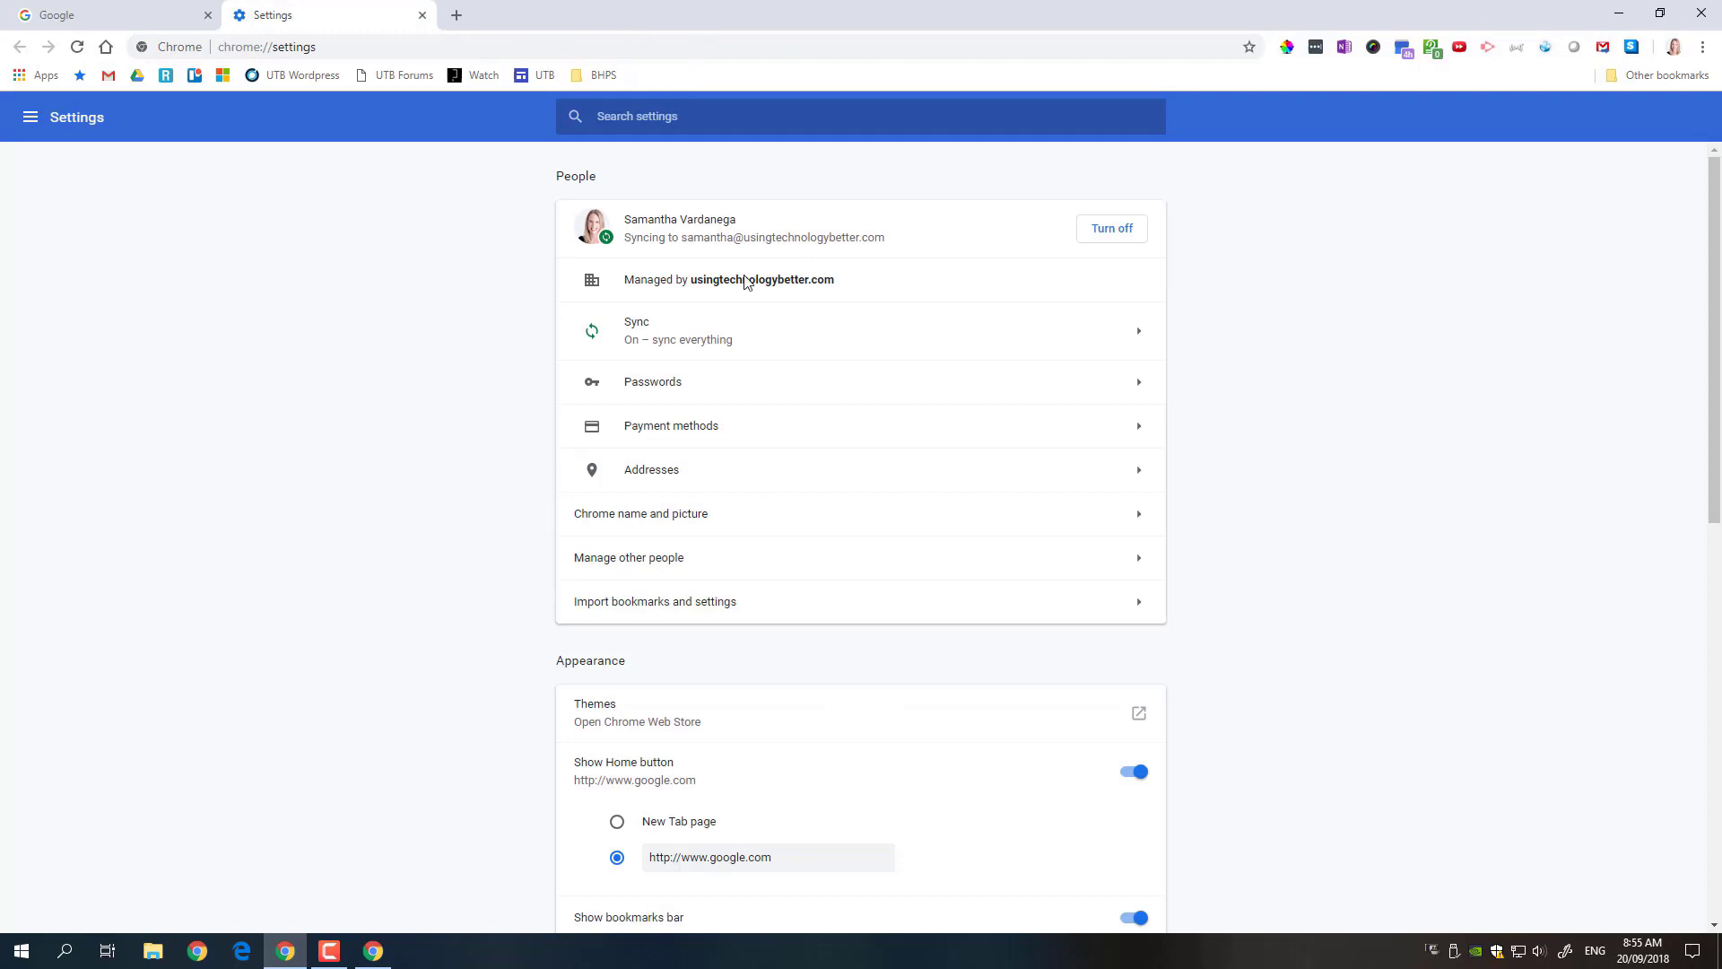
key(ctrl+w)
click(635, 568)
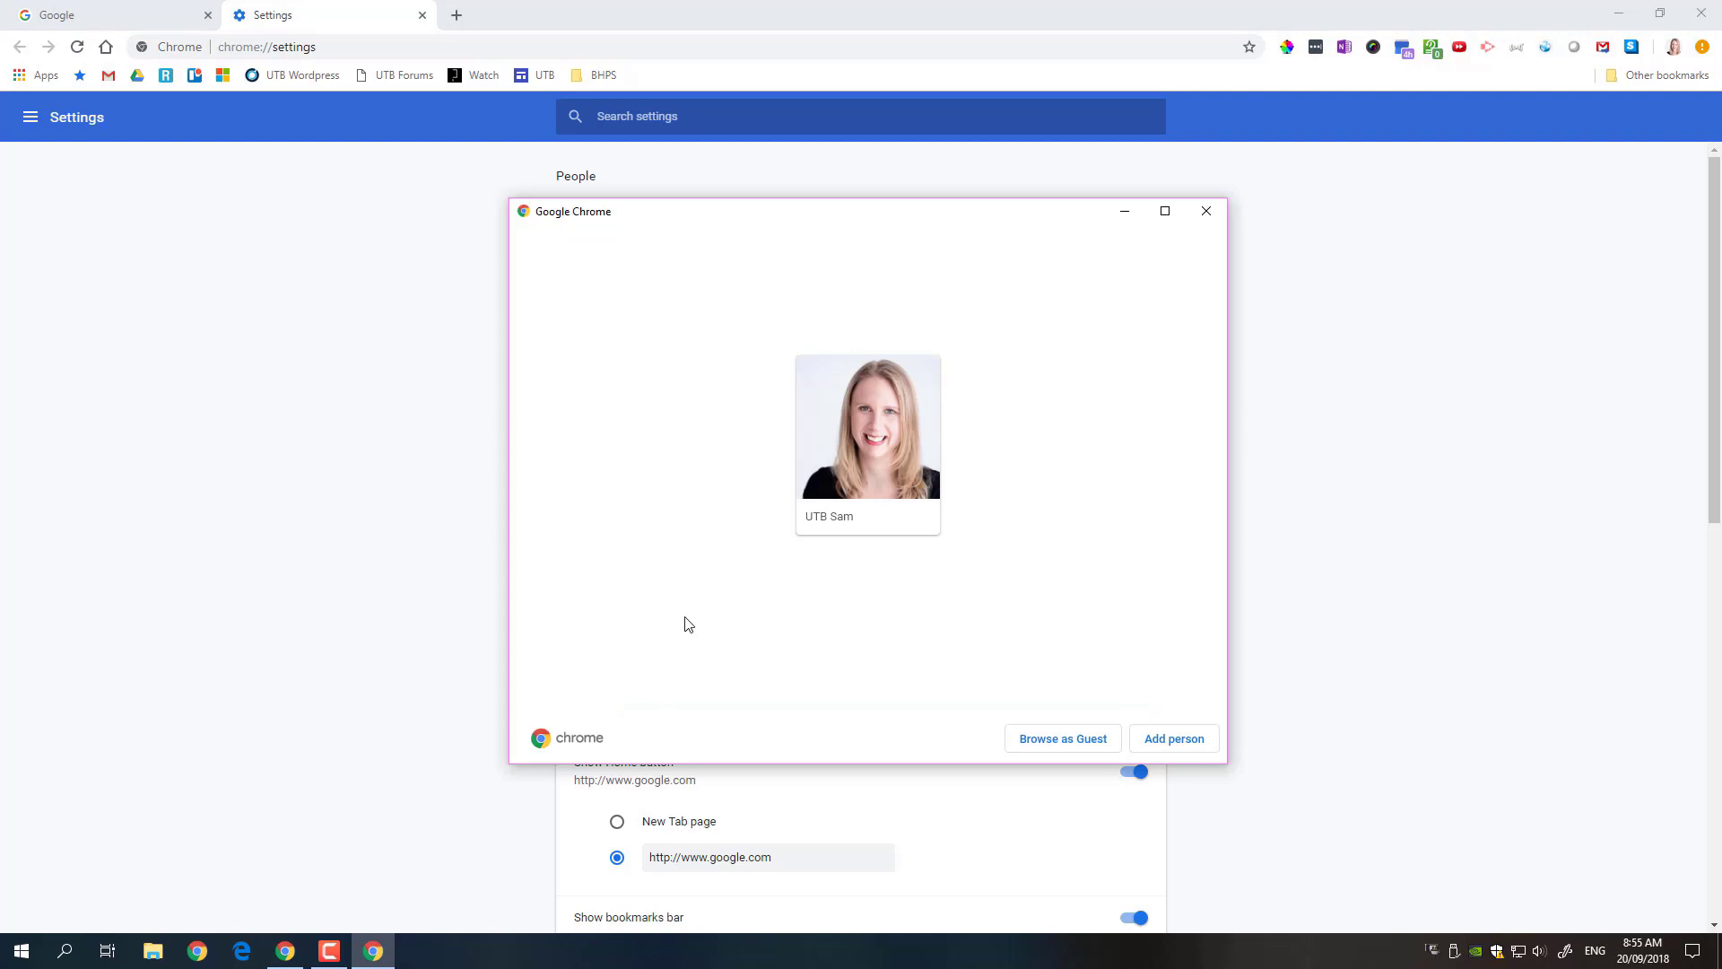
- Start a new person, replace the default name Person 1 with 'Training account', and pick the daisy avatar
click(1180, 745)
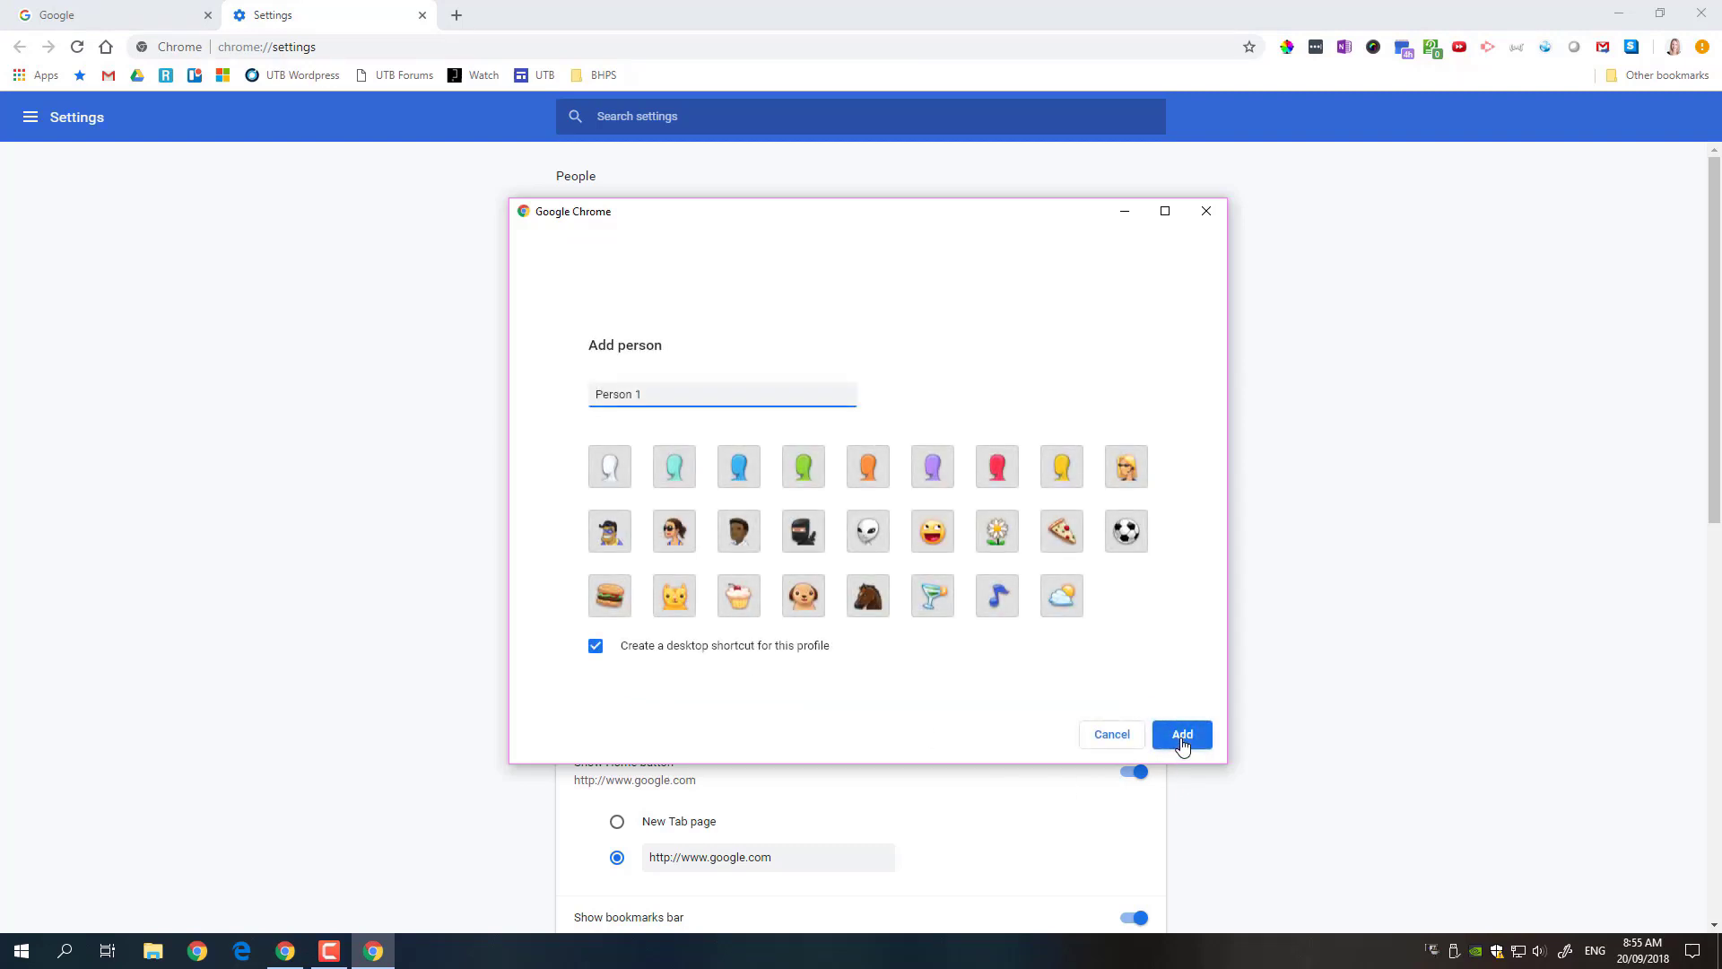
drag(662, 399, 529, 403)
key(BackSpace)
text(T)
click(998, 536)
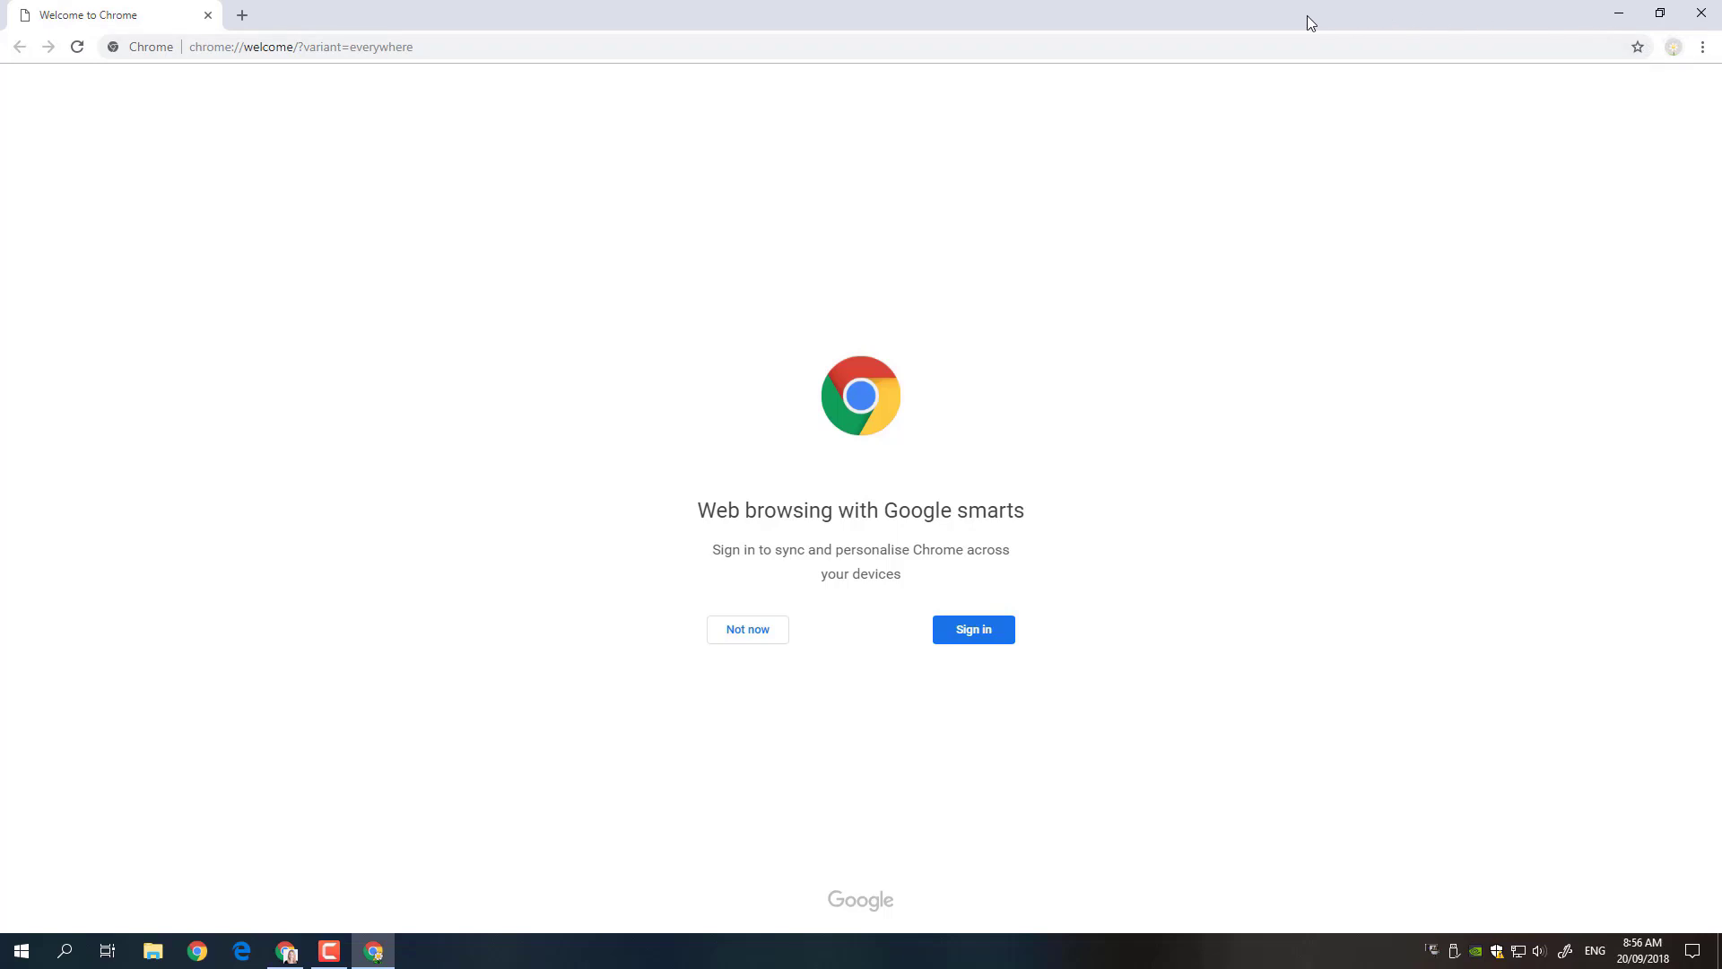
drag(1306, 15, 1089, 102)
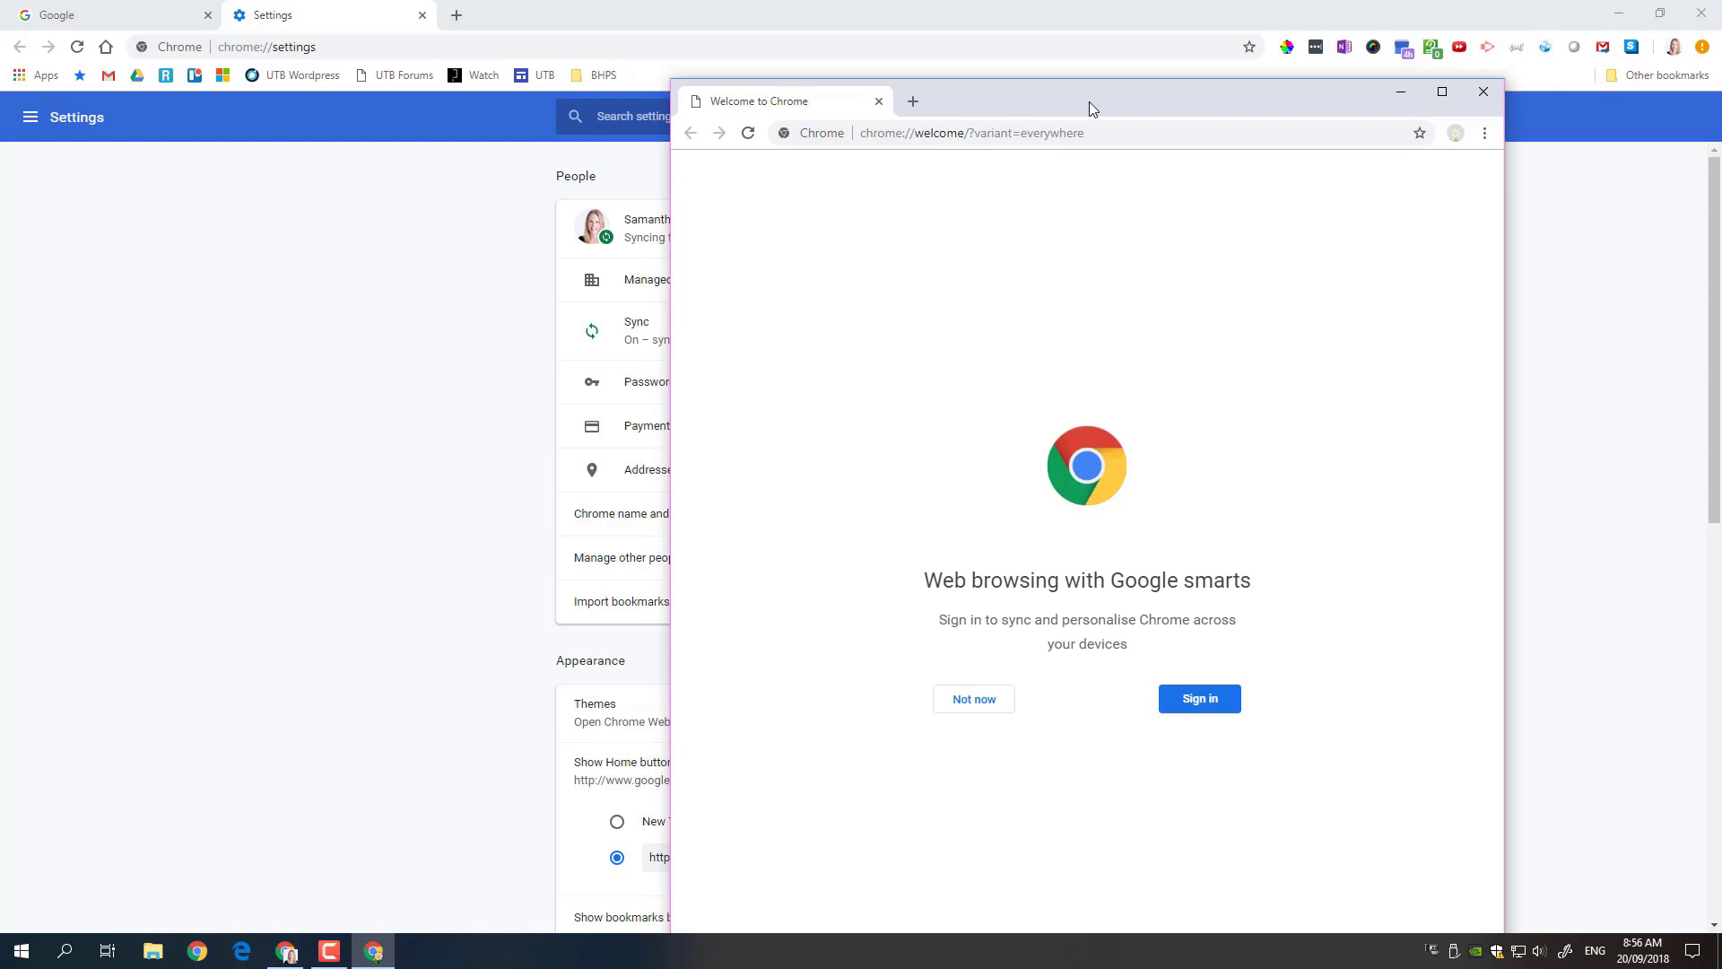
drag(1057, 104, 1014, 119)
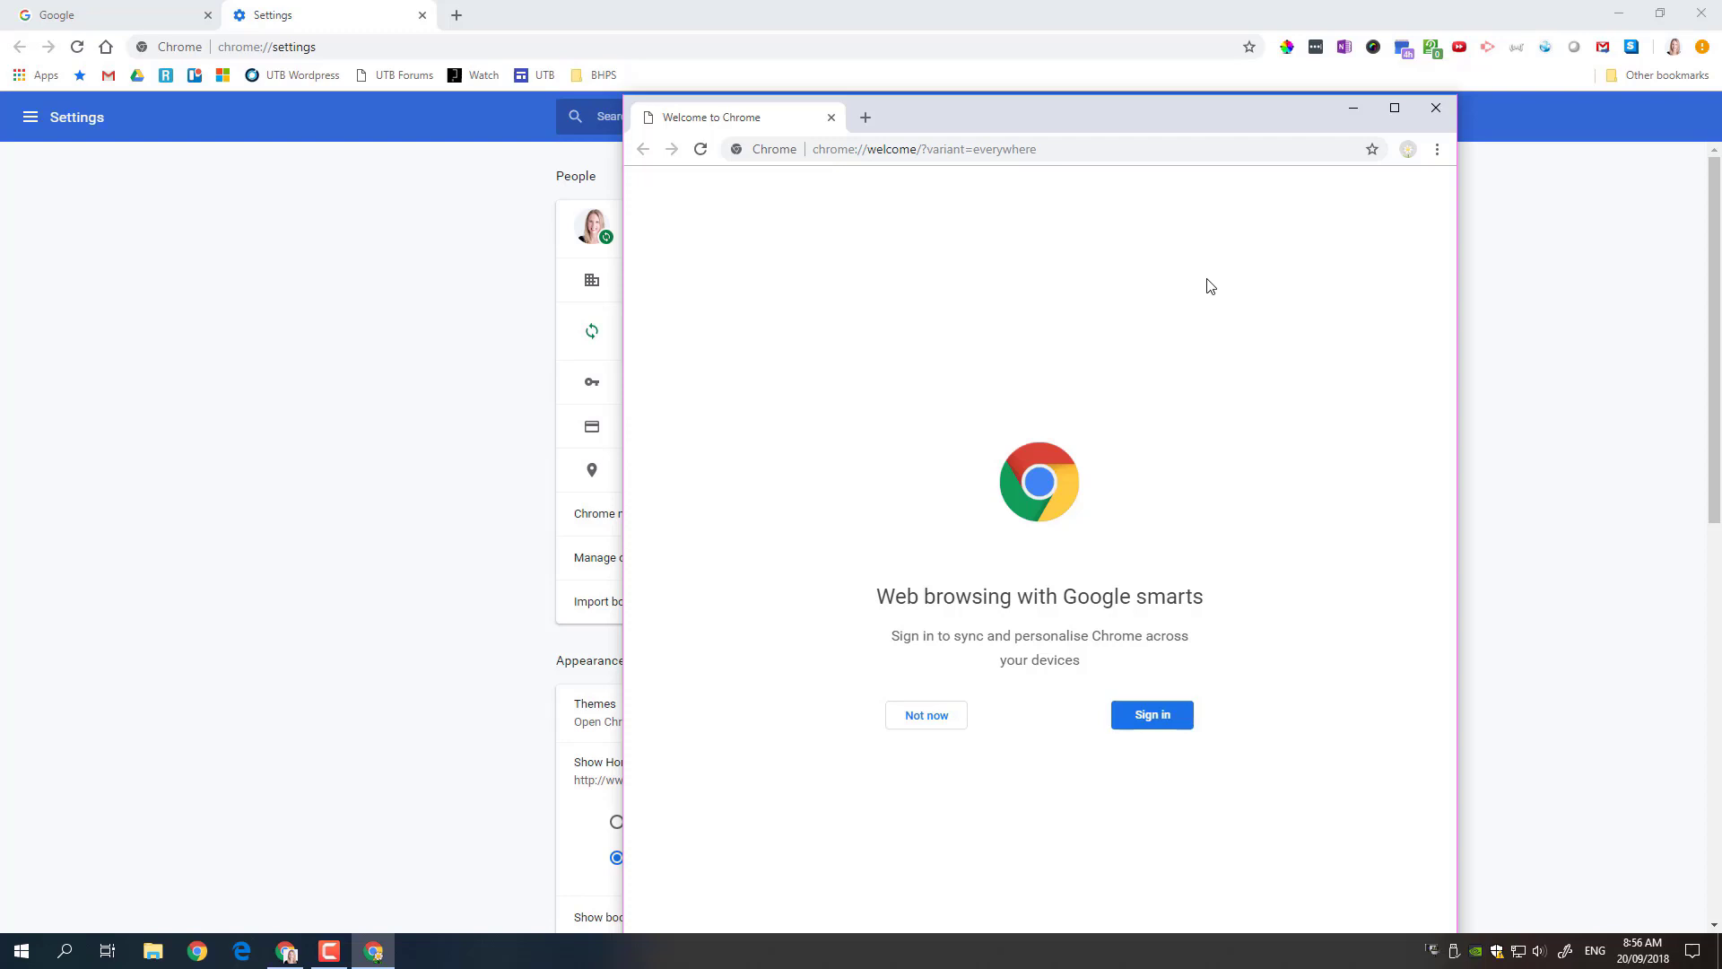
- Sign the new profile in with the training account's e-mail address and password
click(1394, 108)
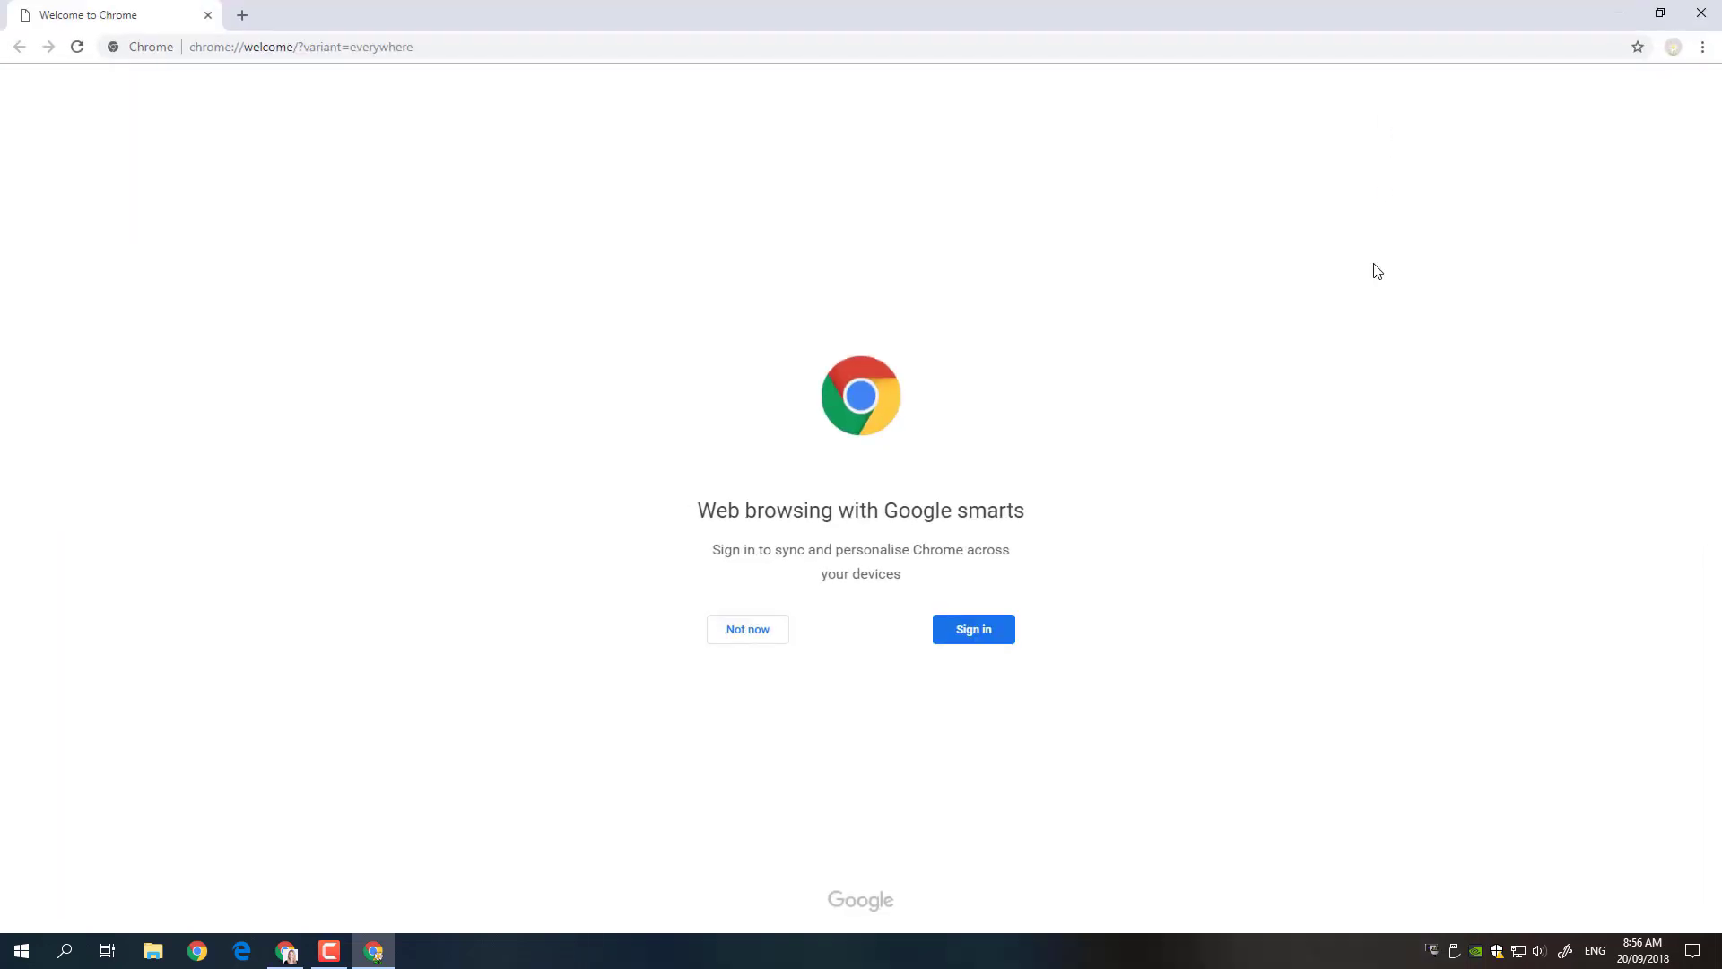
click(958, 638)
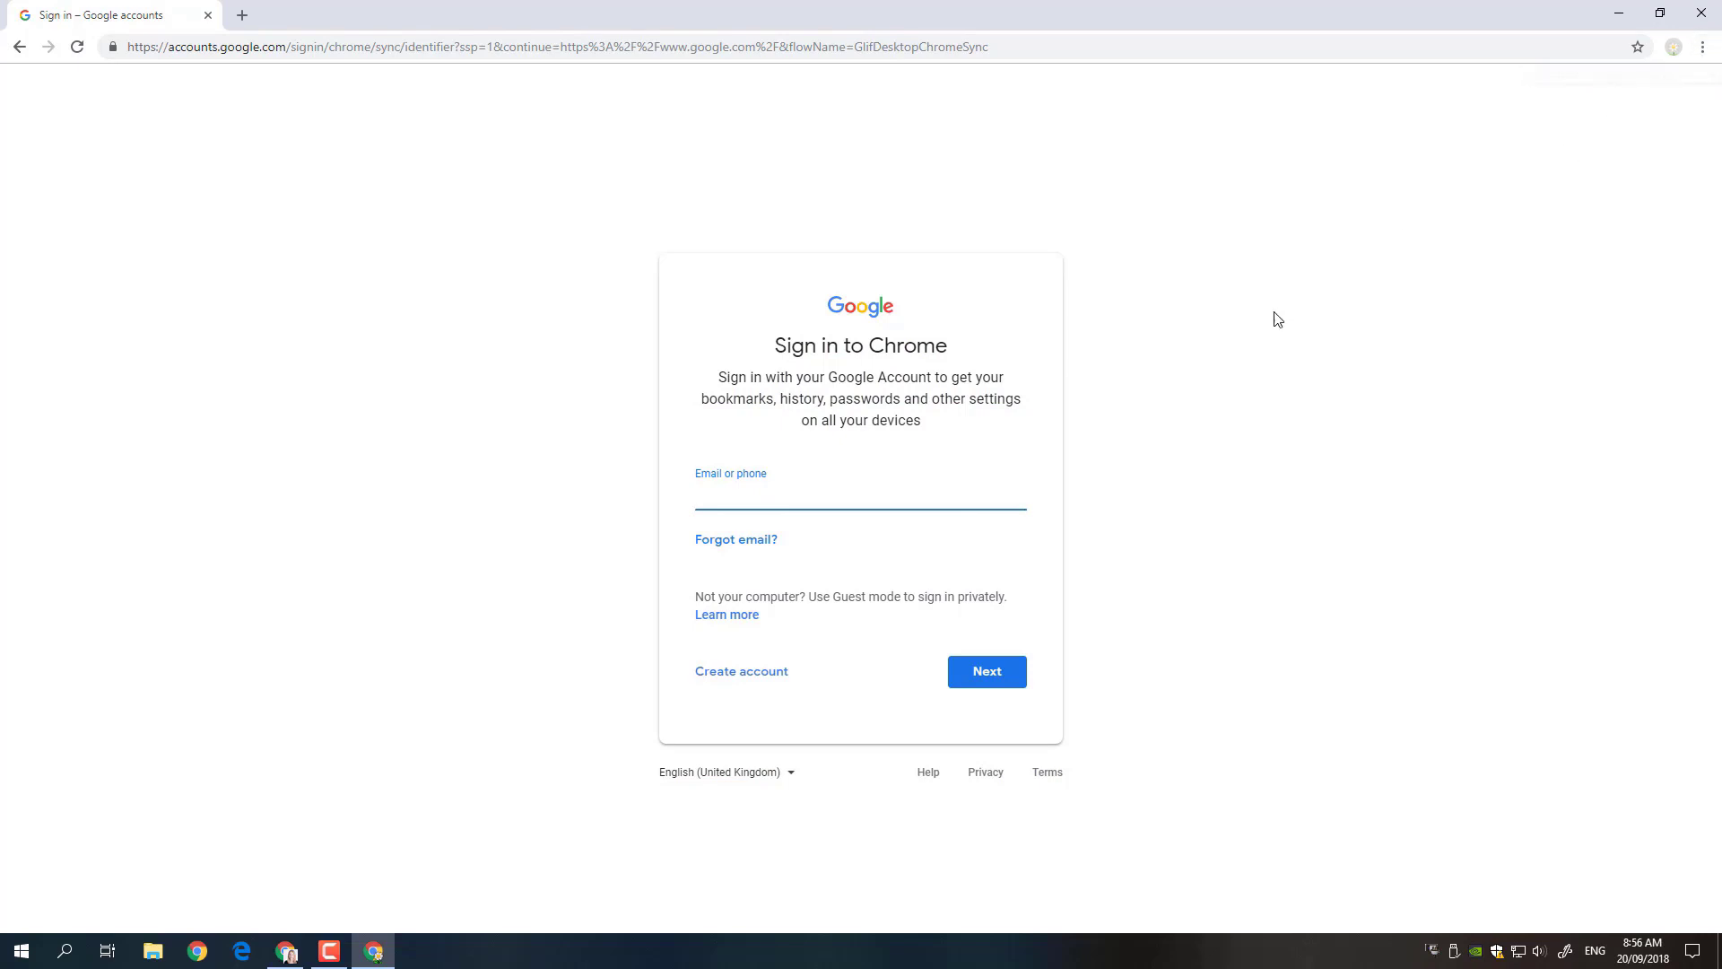
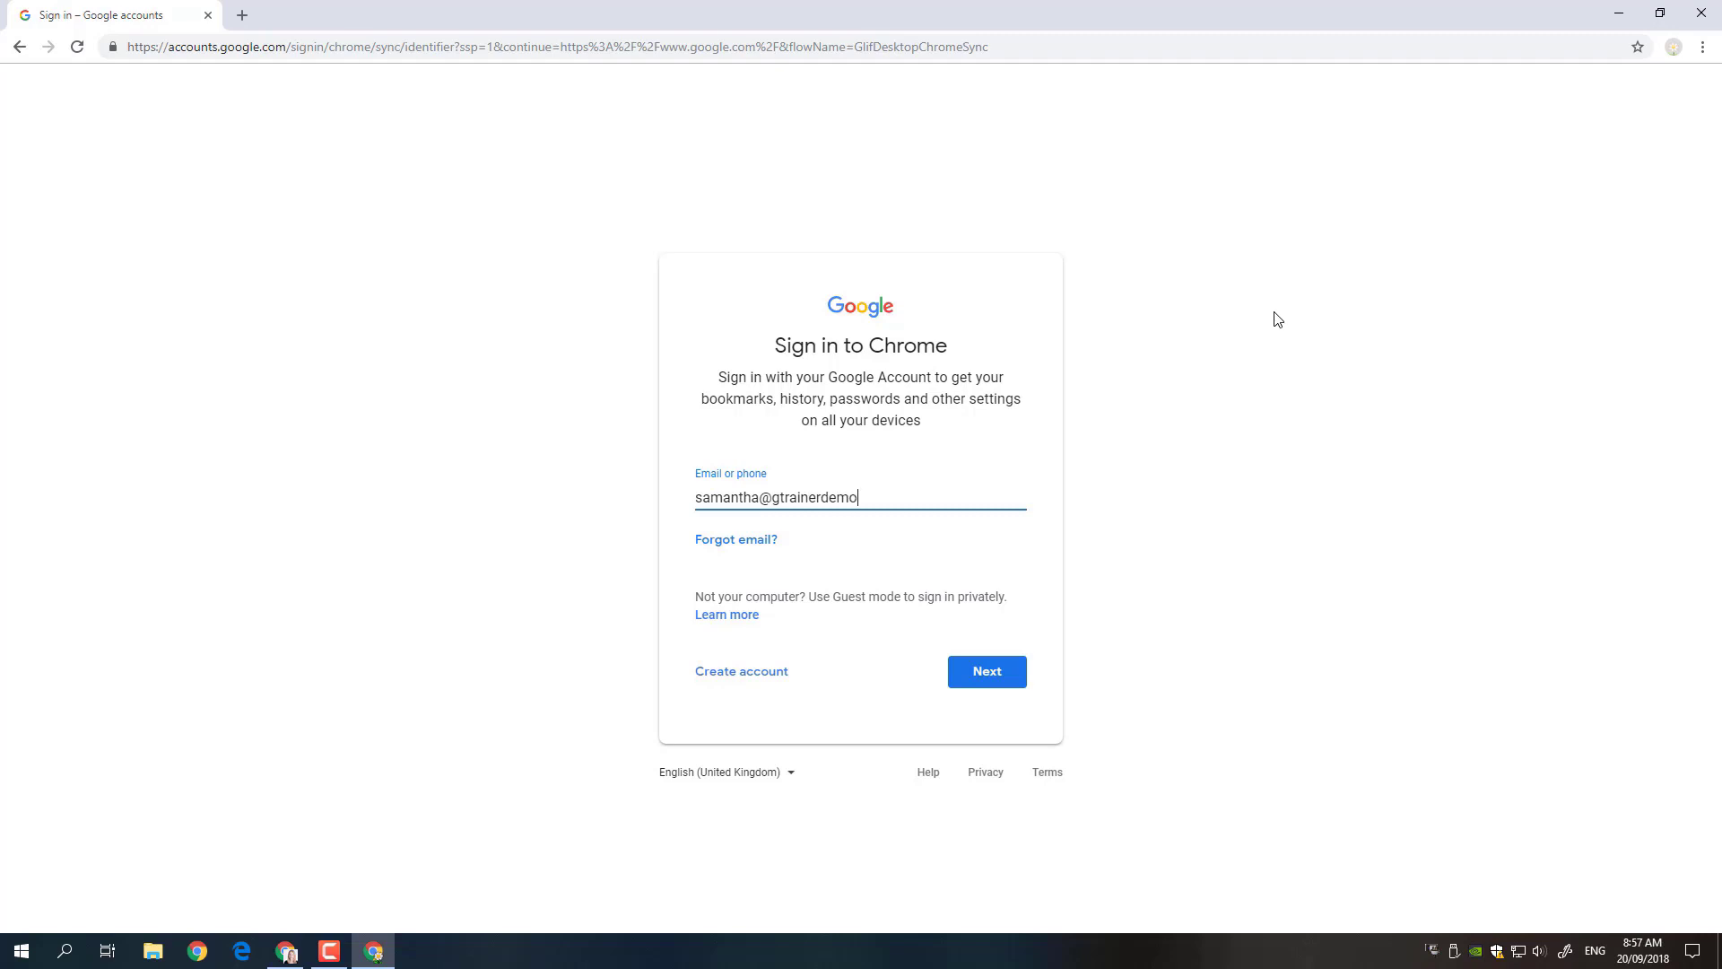
click(991, 672)
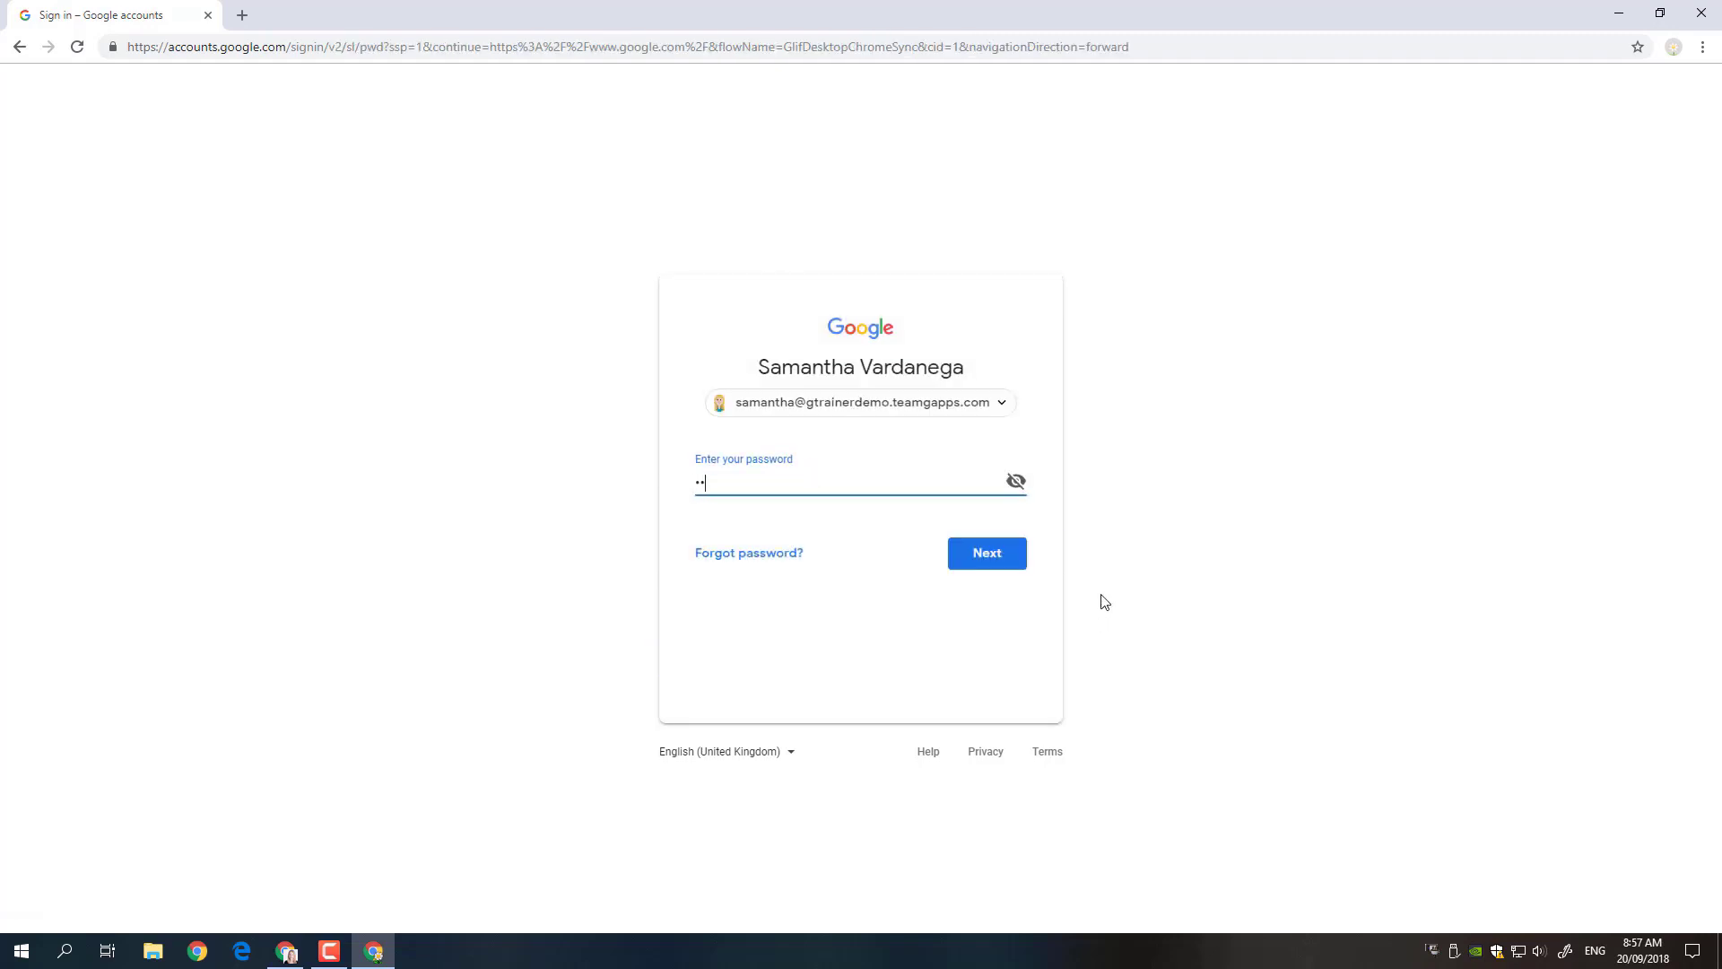
key(Return)
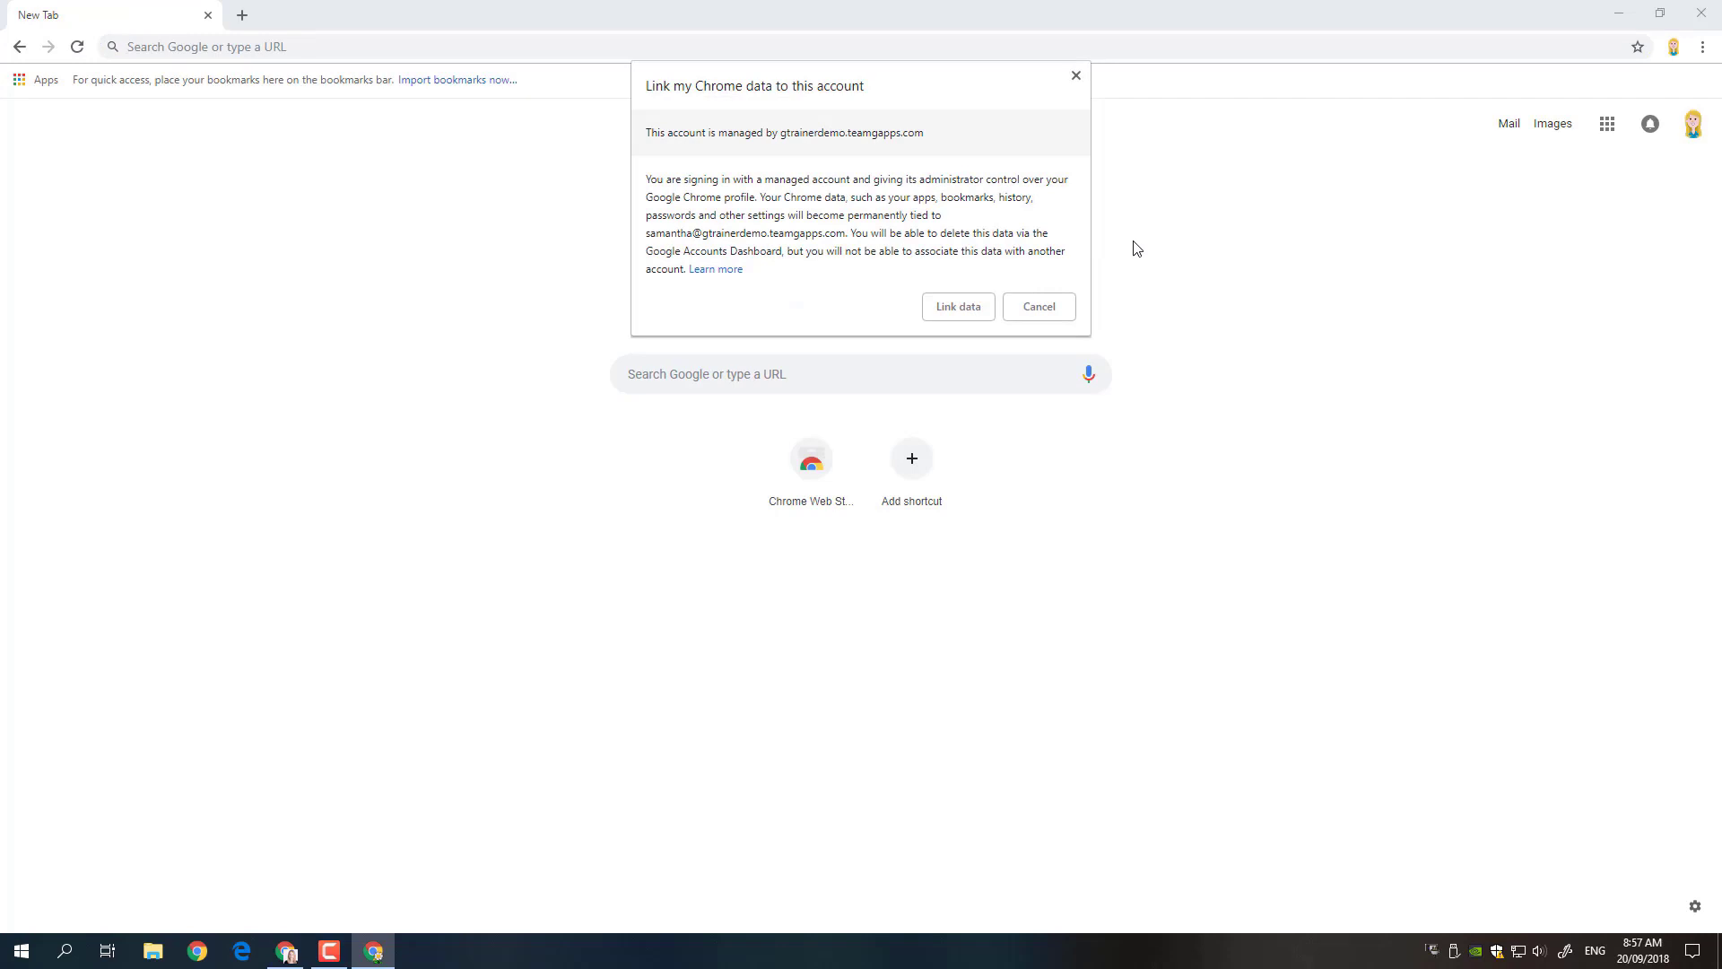
- Link the profile data to the training account, accept sync, and shrink the window
click(947, 312)
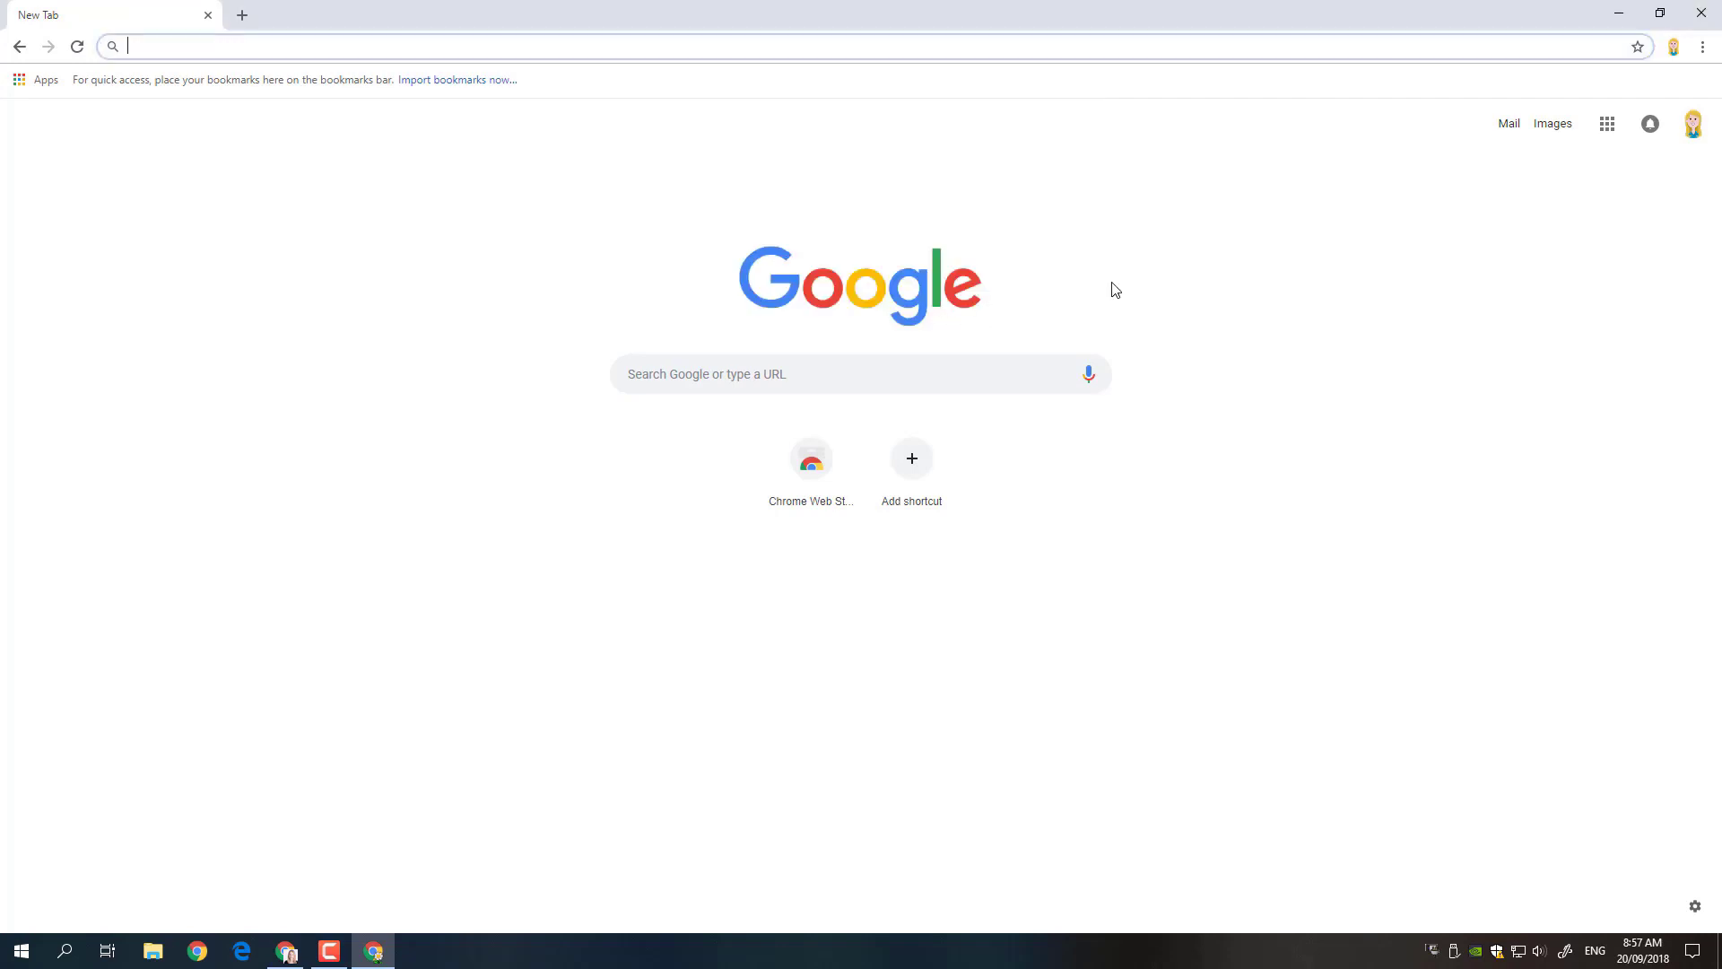
click(1687, 133)
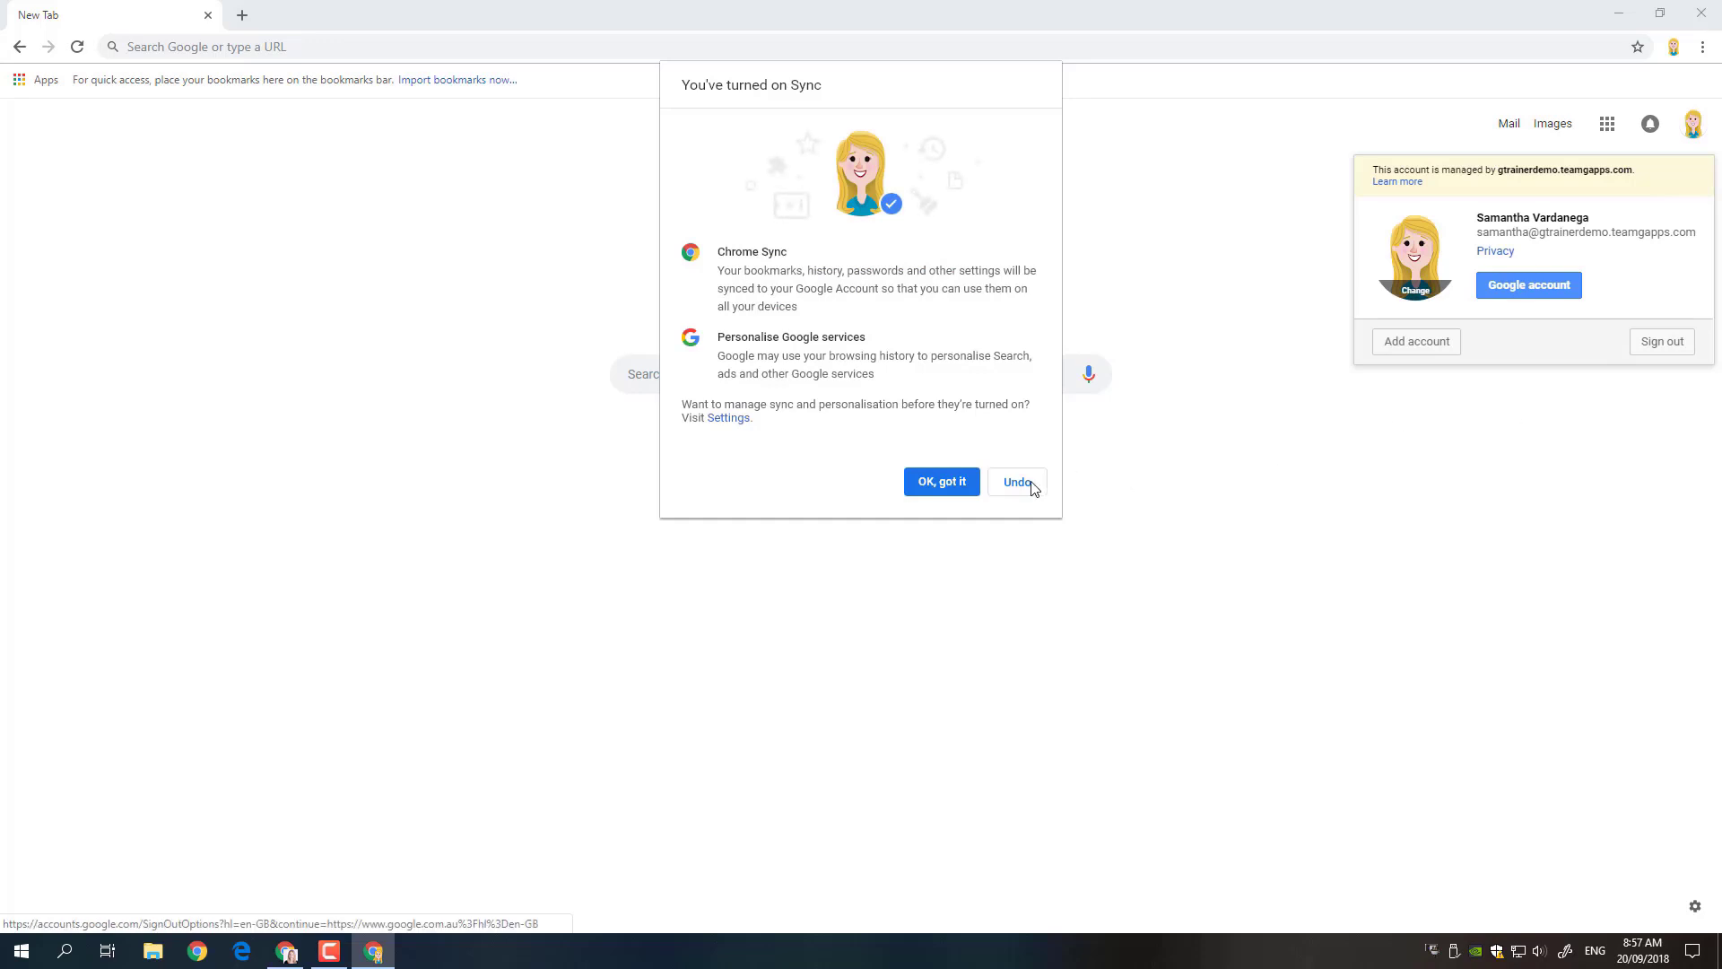
click(942, 482)
drag(1272, 19, 1238, 188)
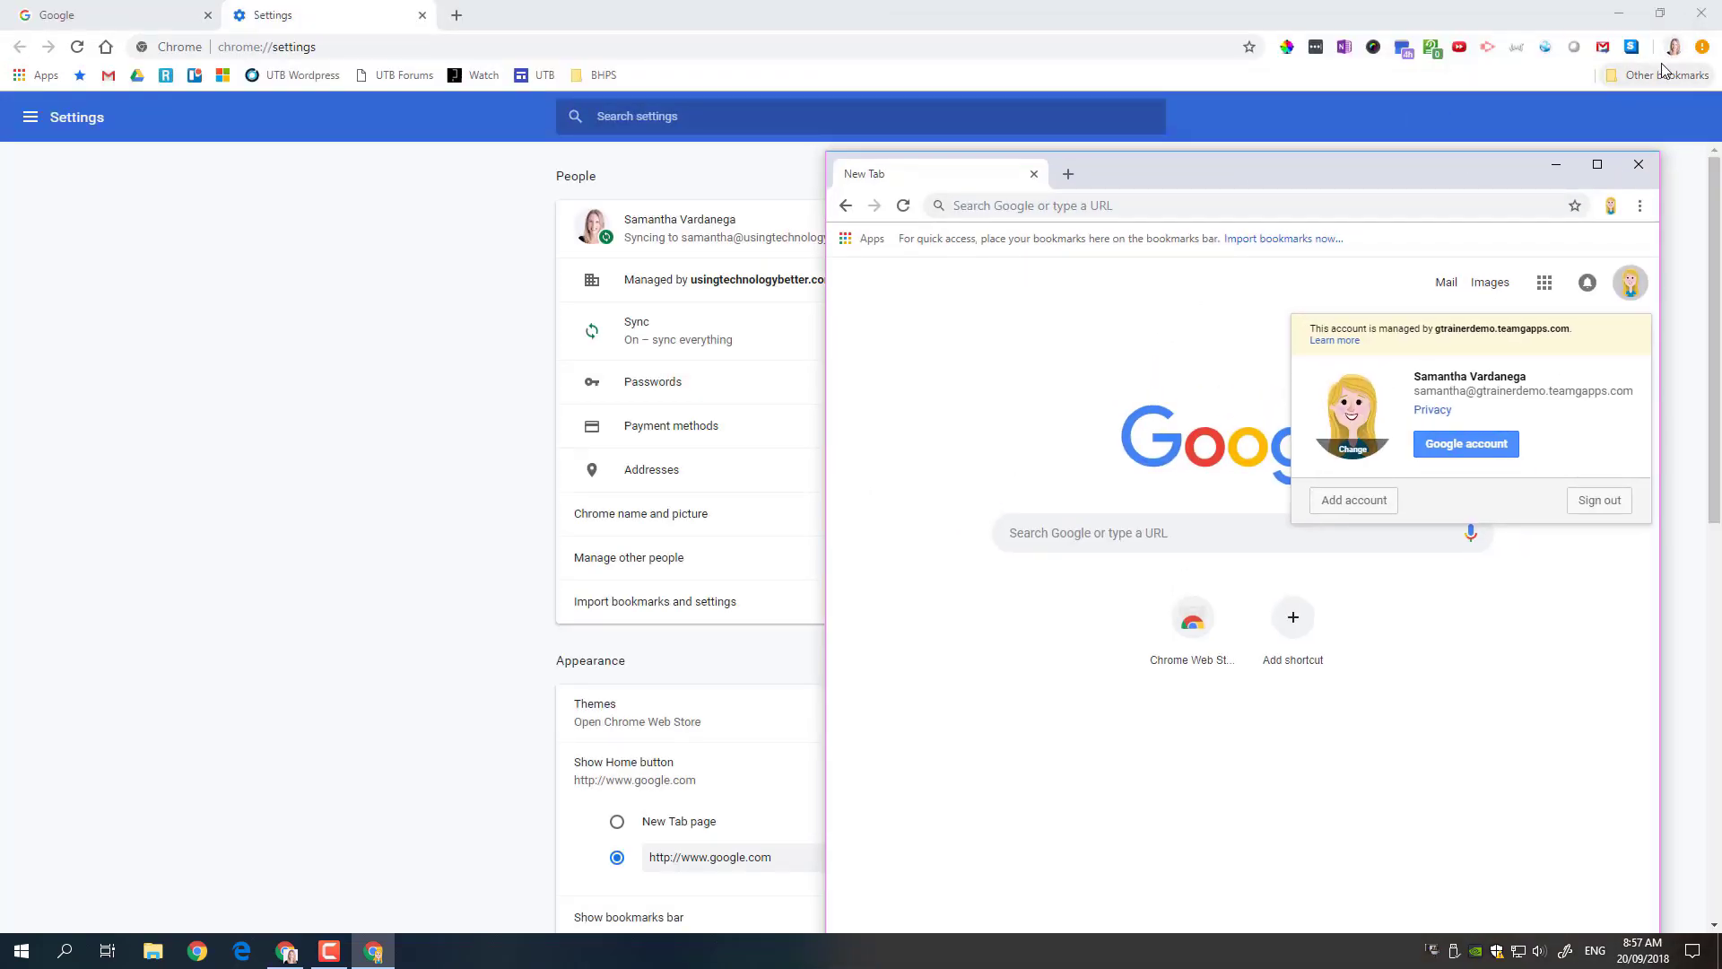
- Switch to the work profile's window and close its Settings tab
click(1595, 165)
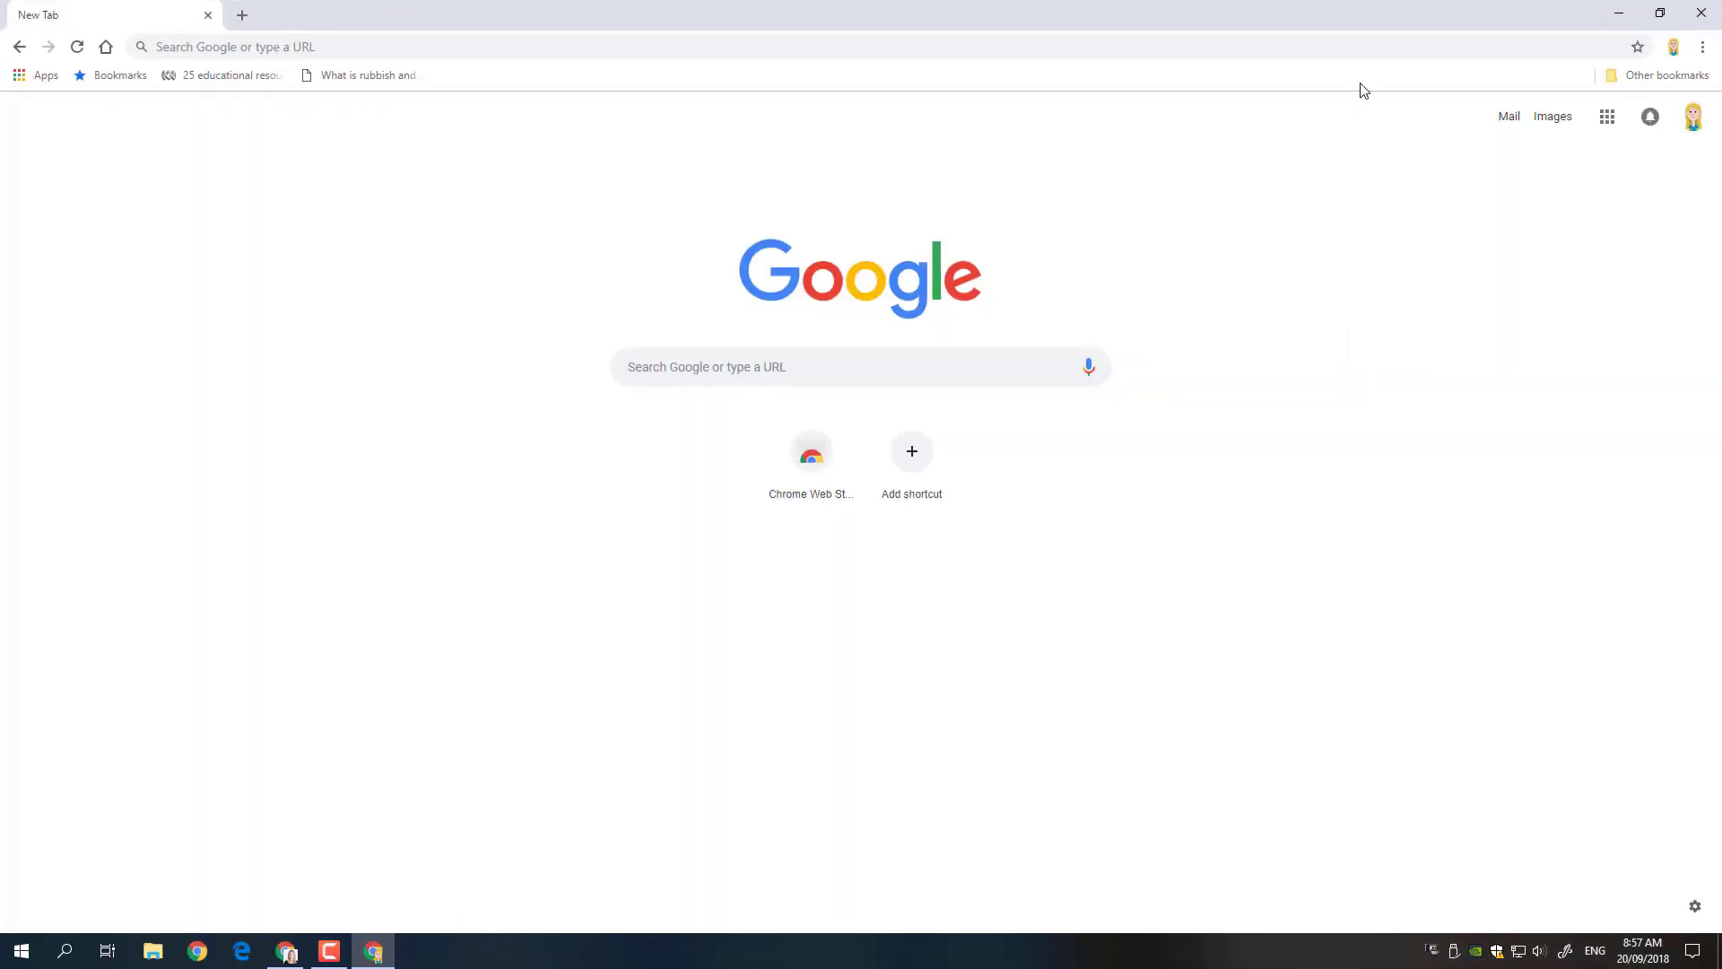
click(1676, 50)
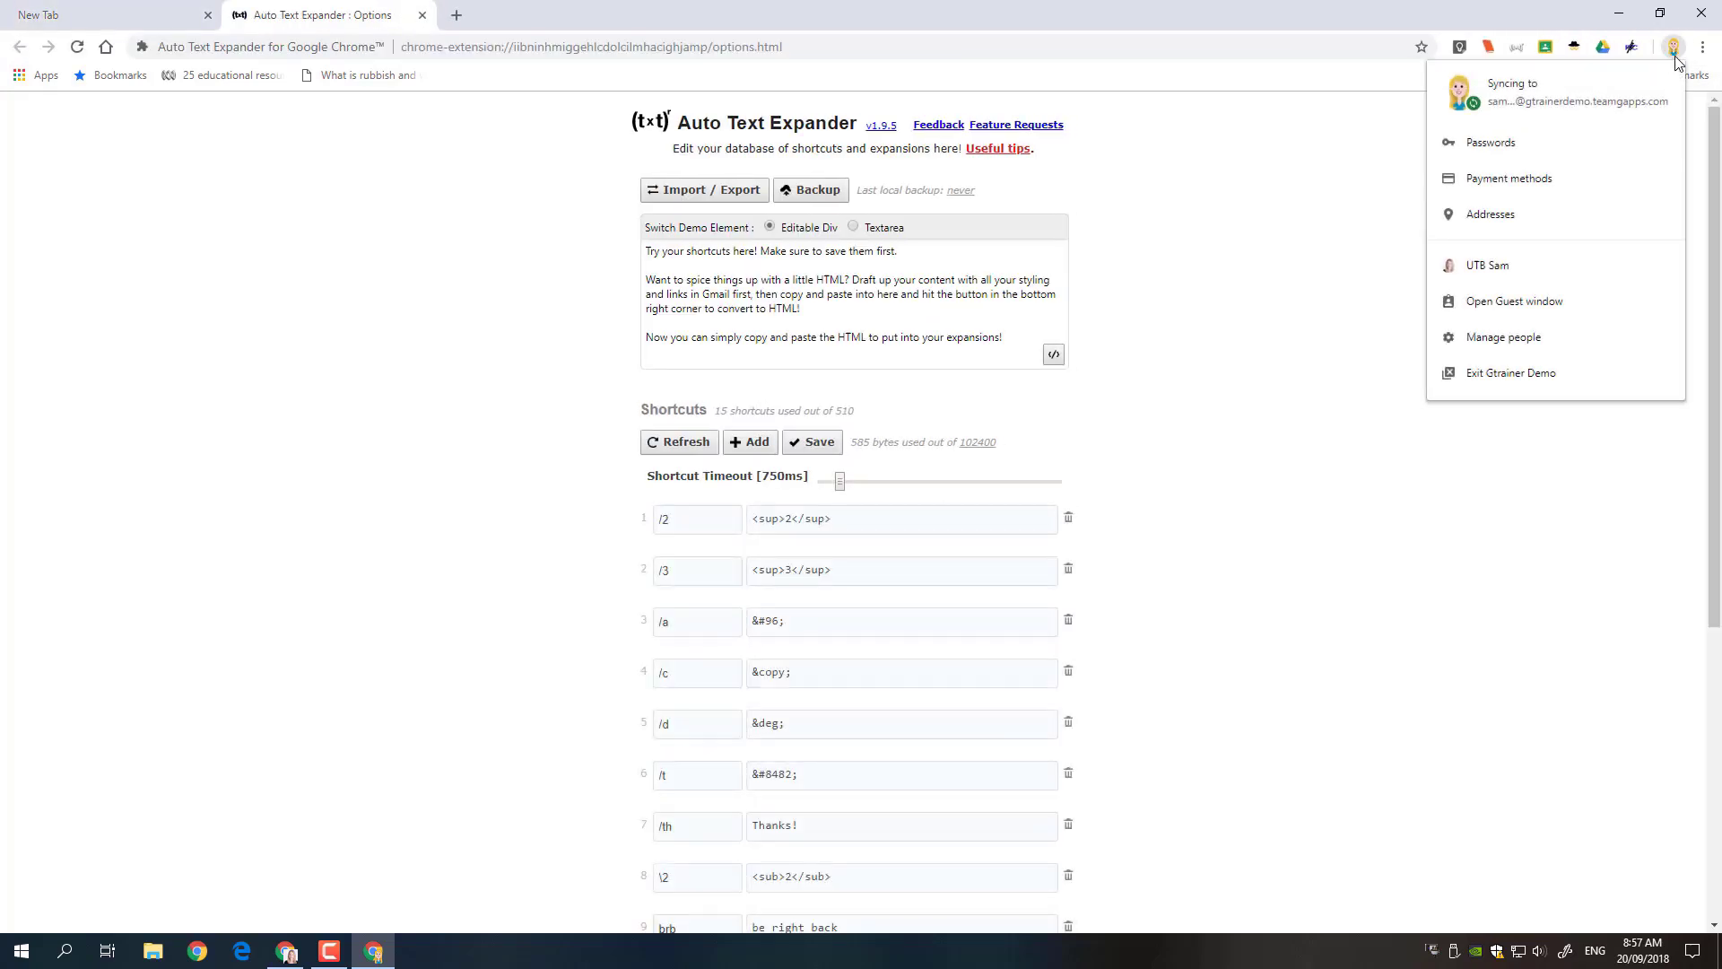
click(1504, 272)
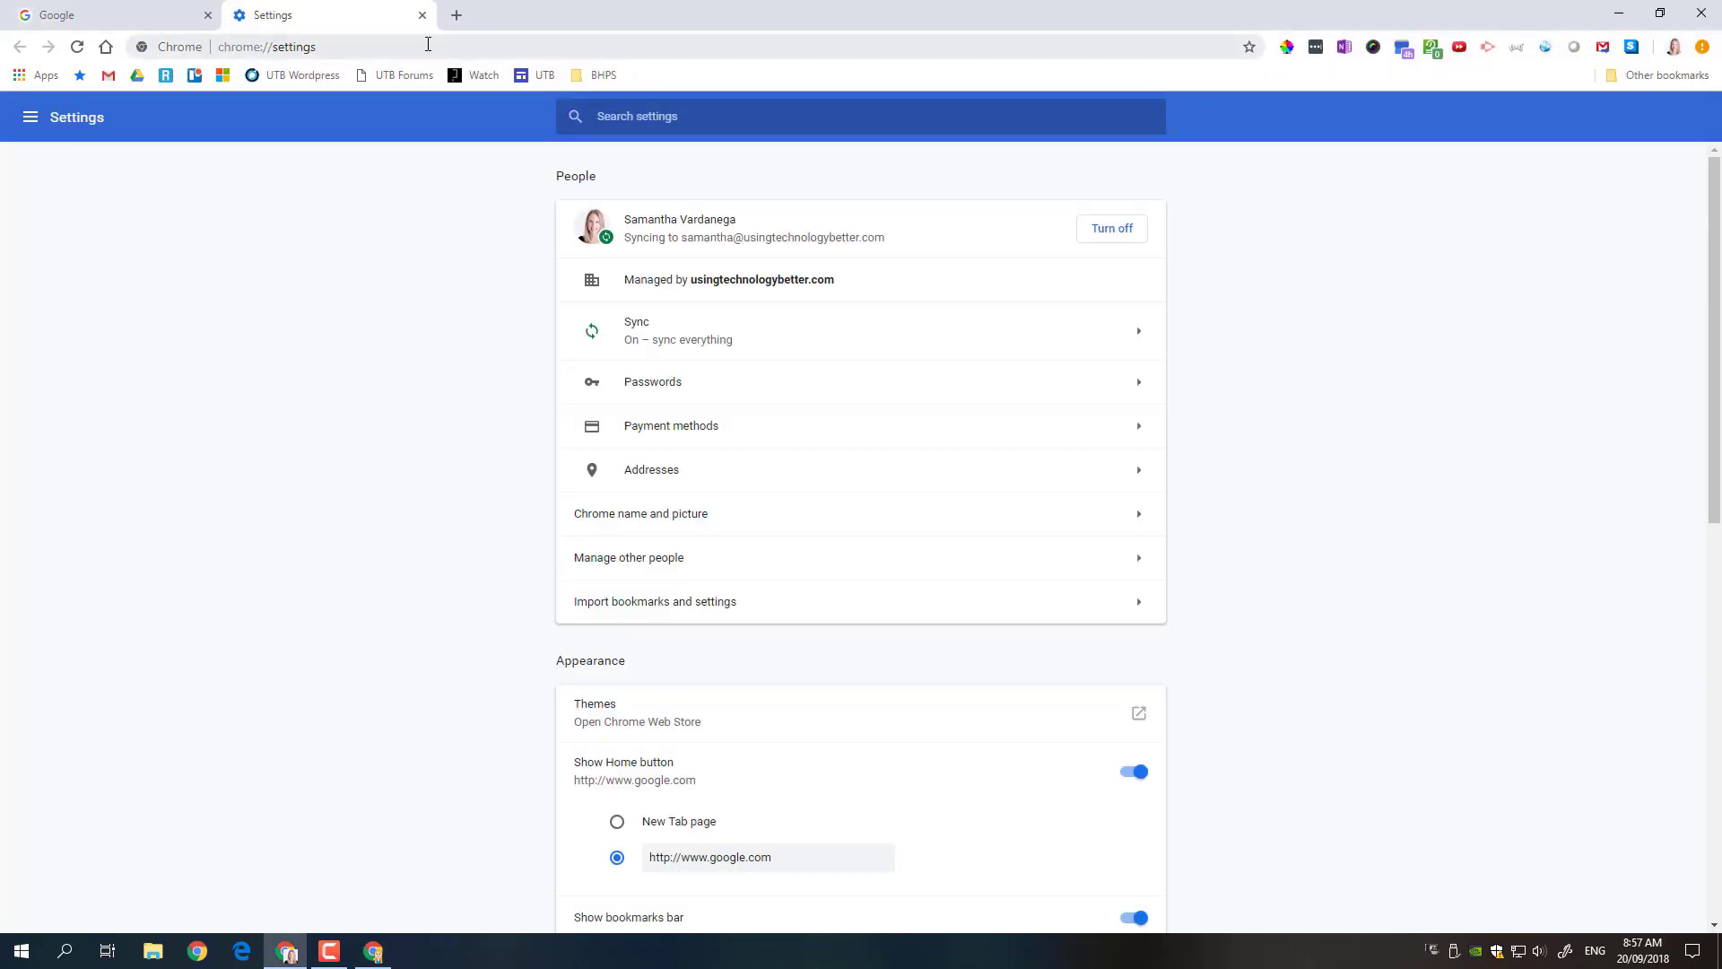
click(422, 15)
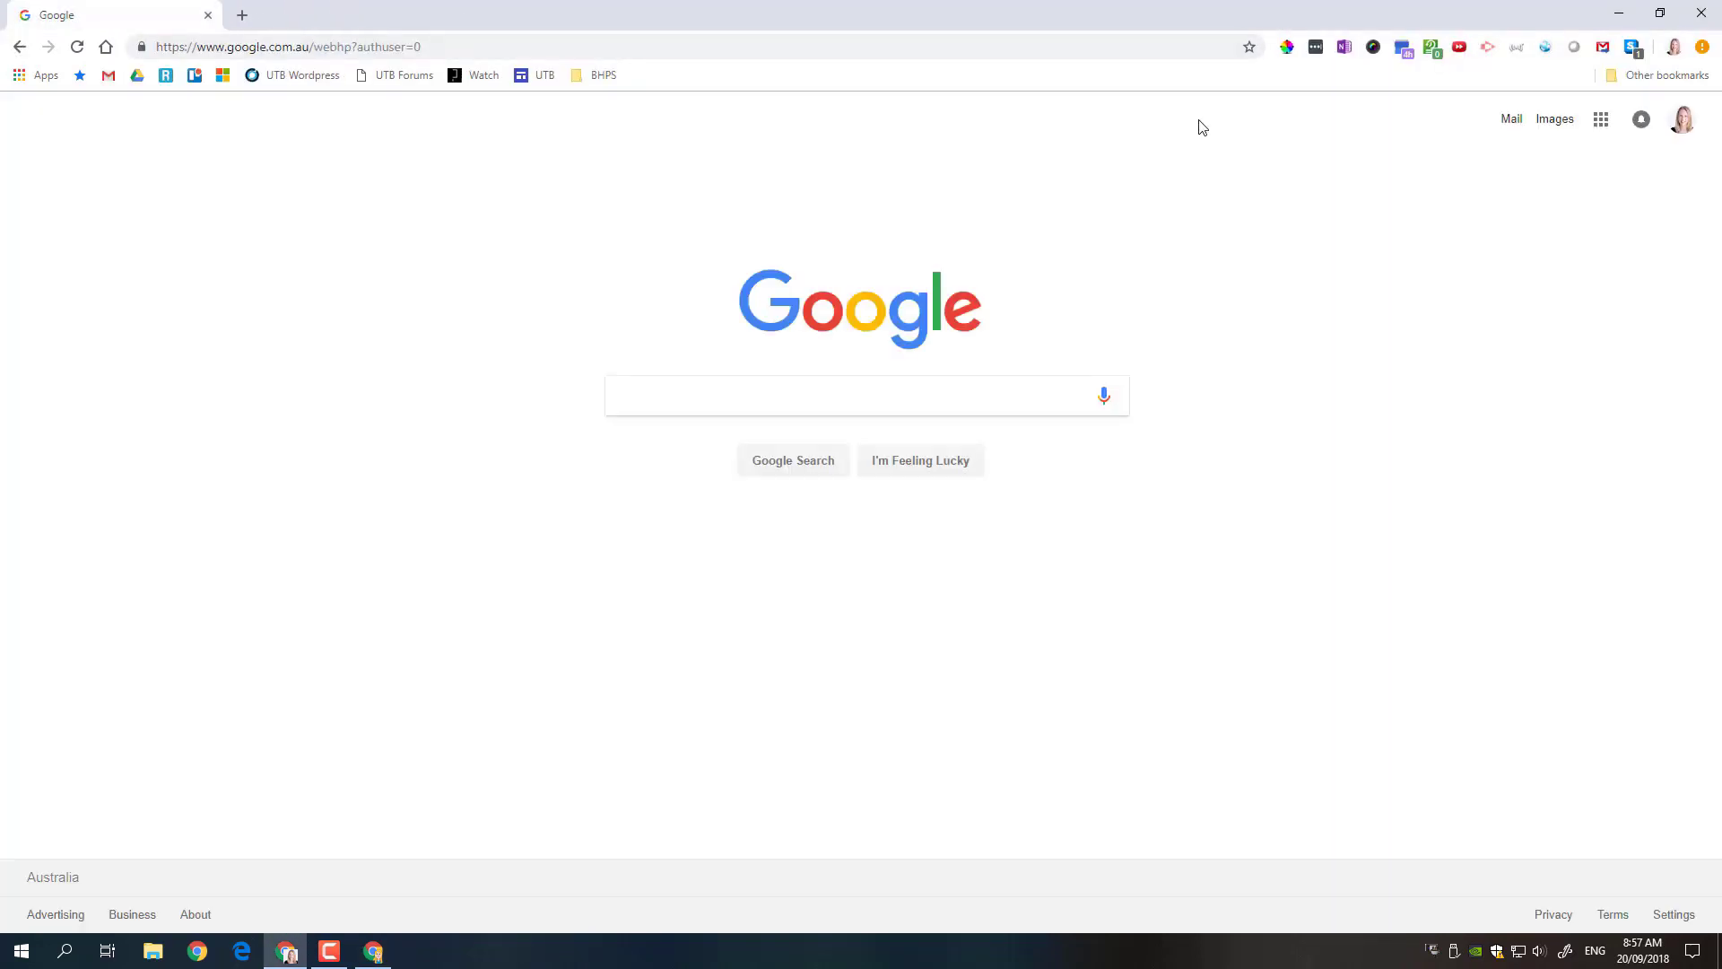
- Switch to the training profile's window, close the Auto Text Expander options tab, and maximize it
click(1674, 46)
click(1474, 268)
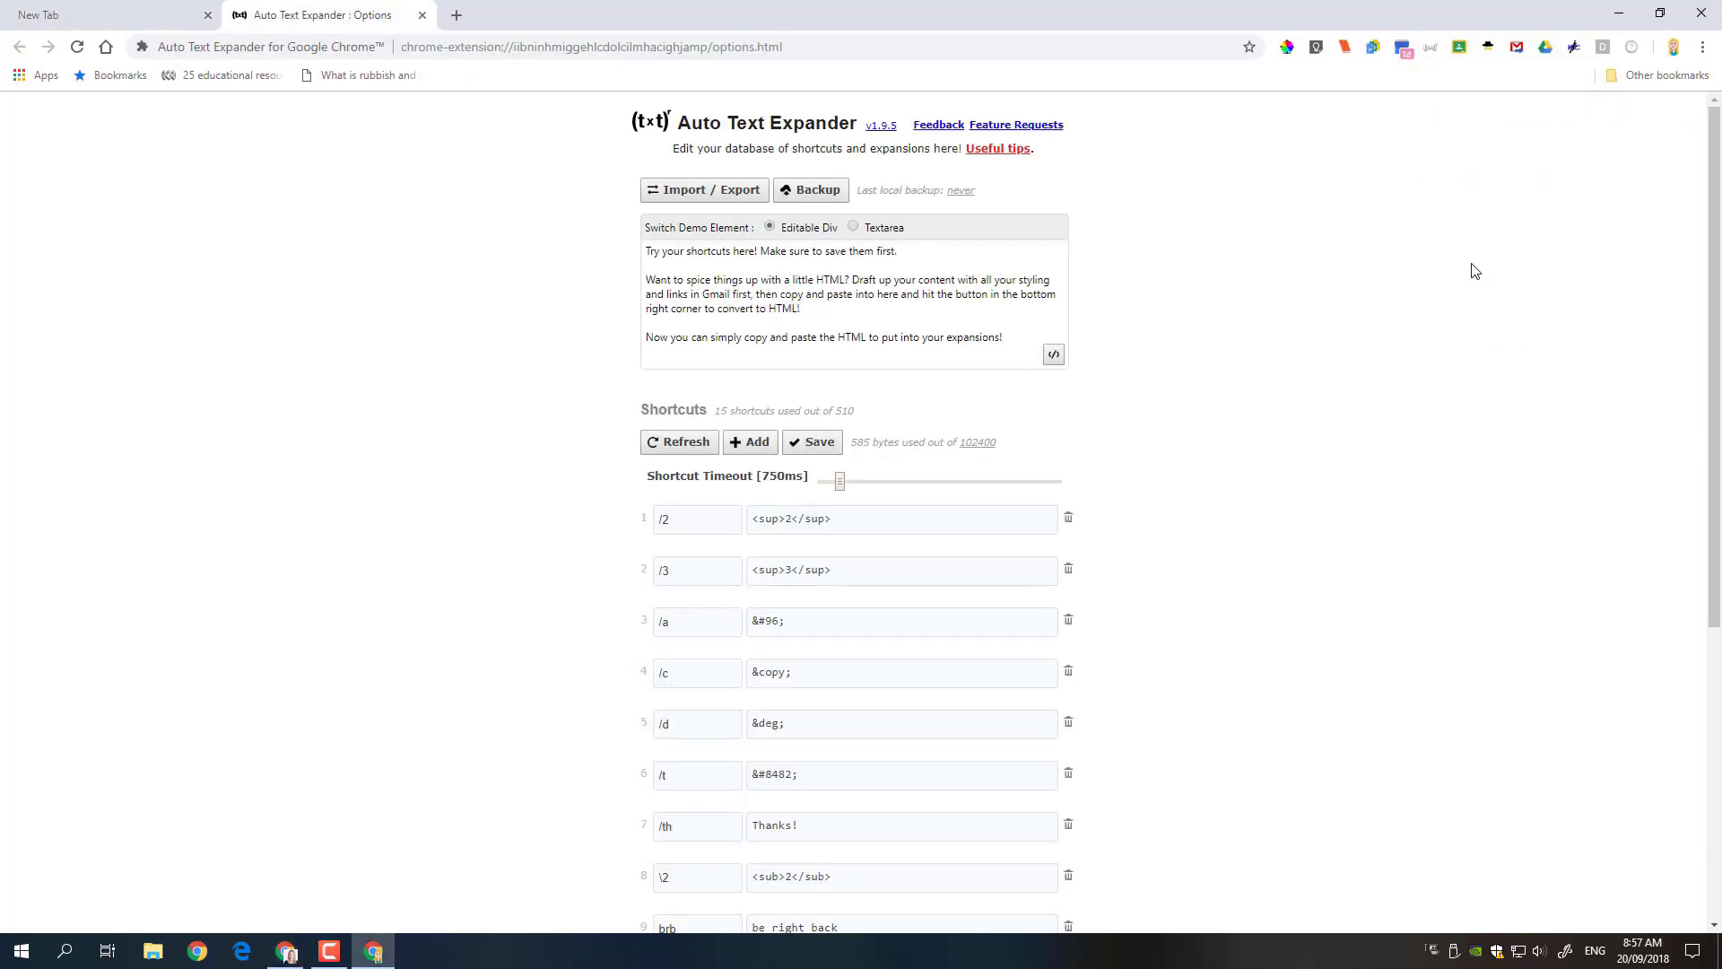
click(423, 15)
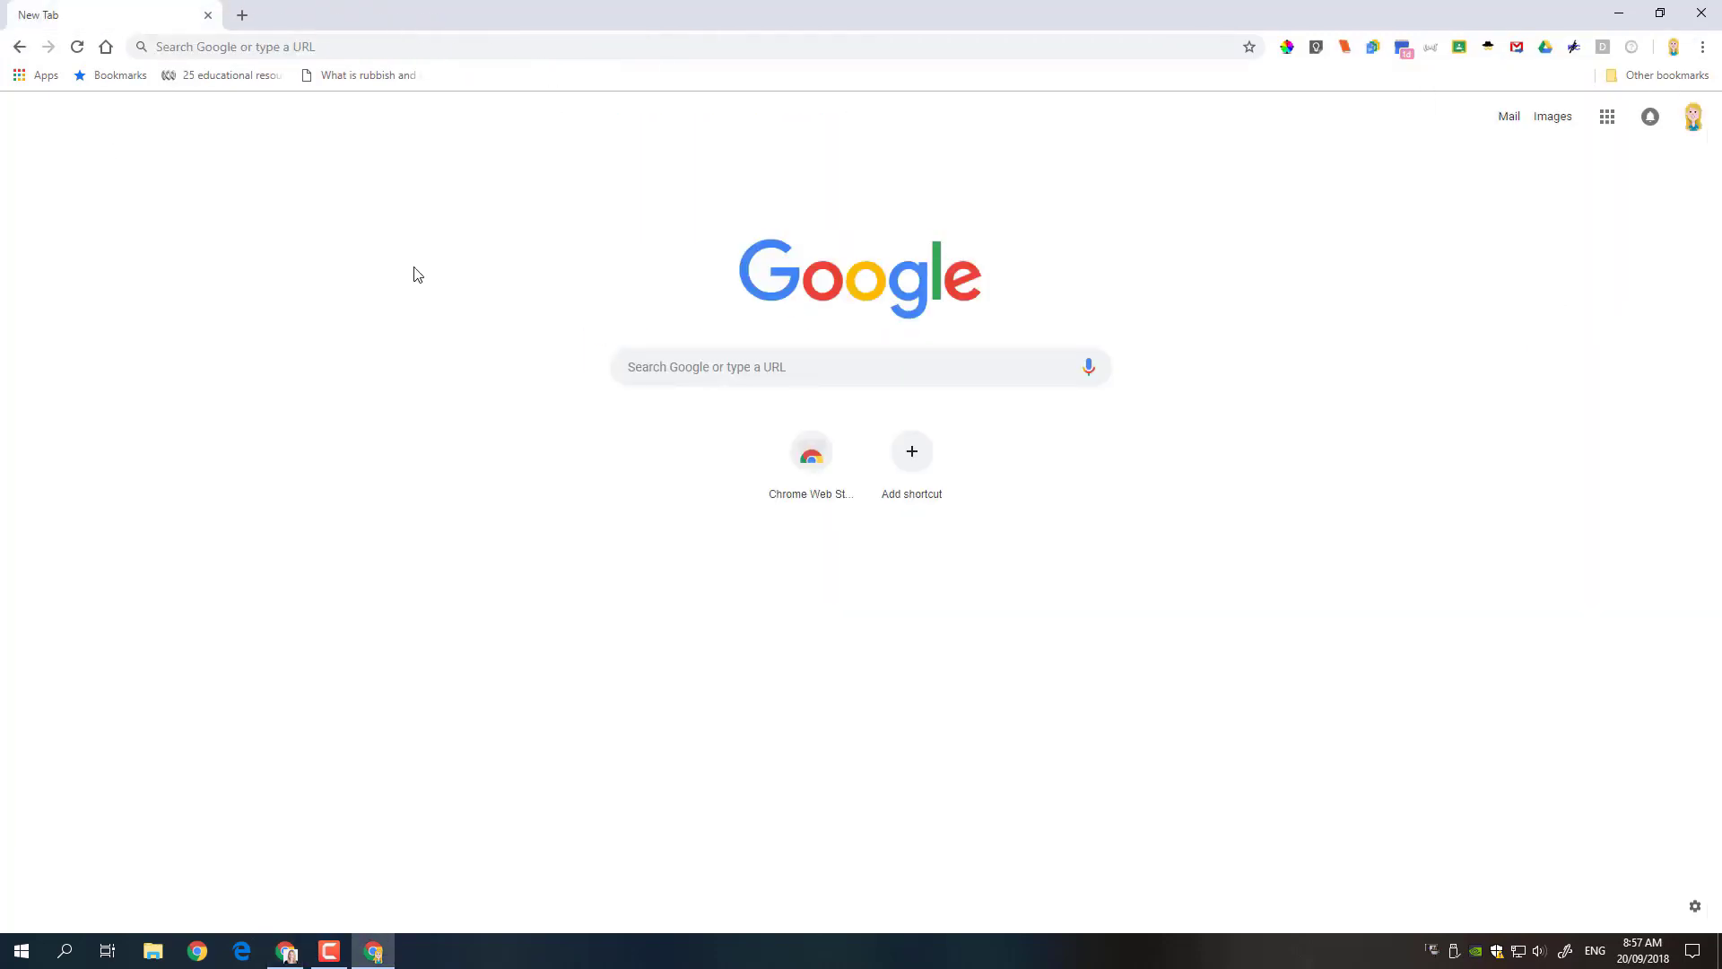
double_click(1068, 17)
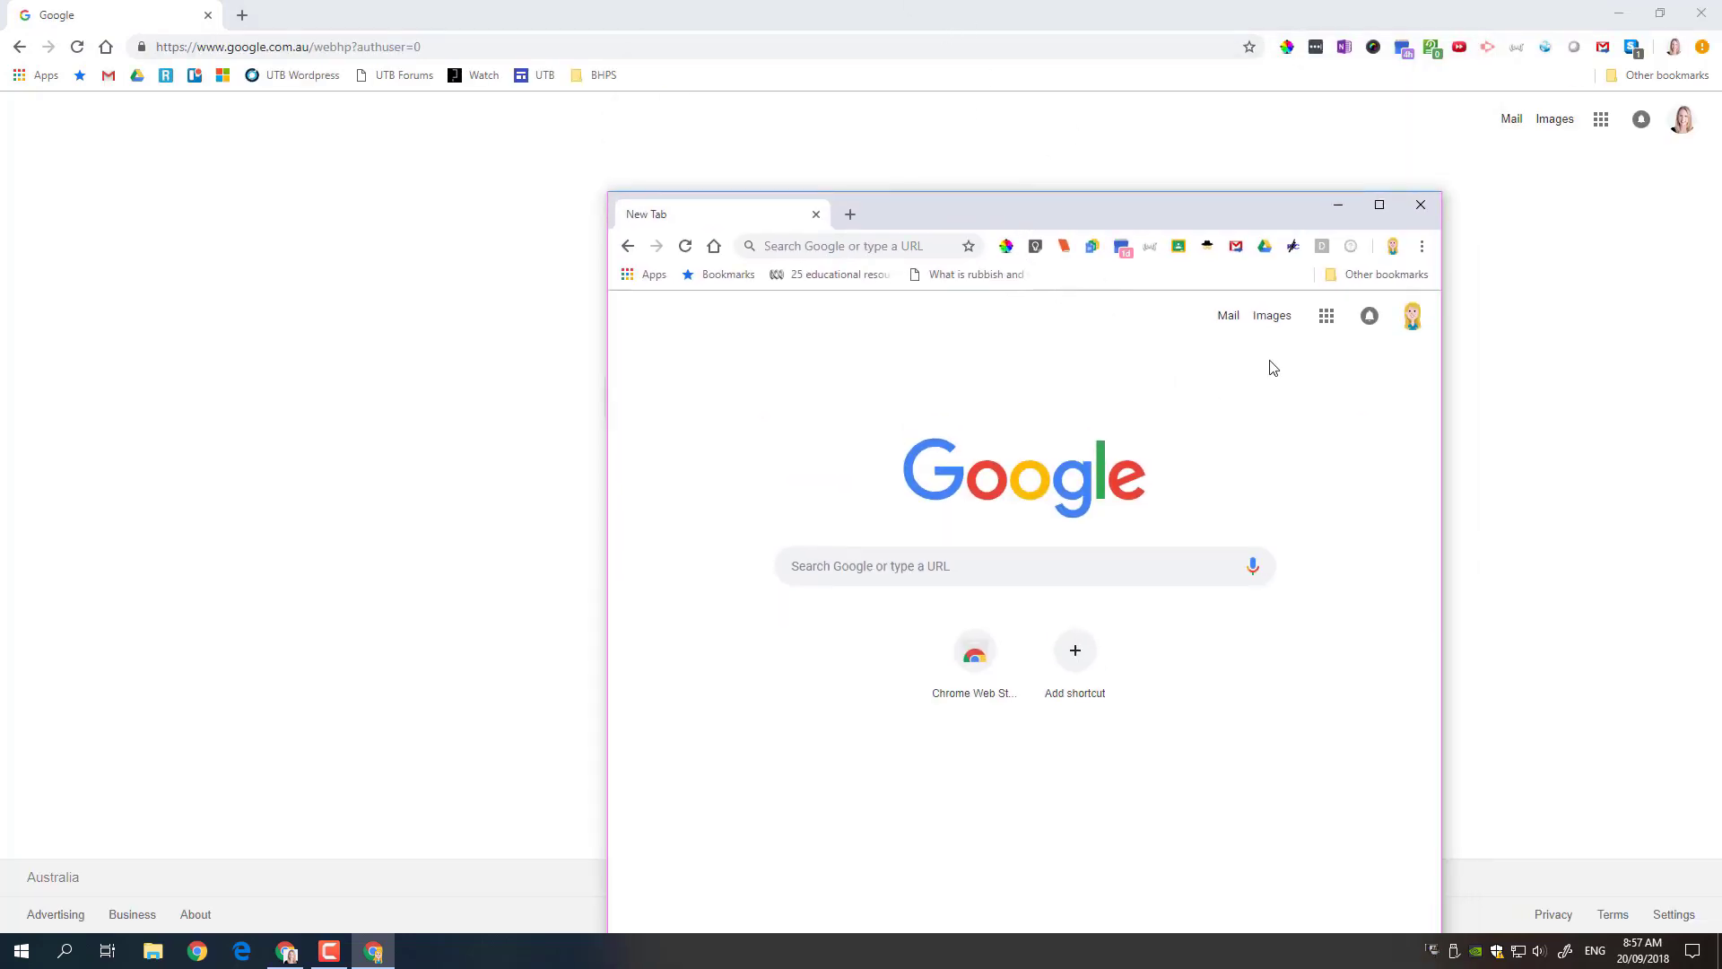
click(1380, 206)
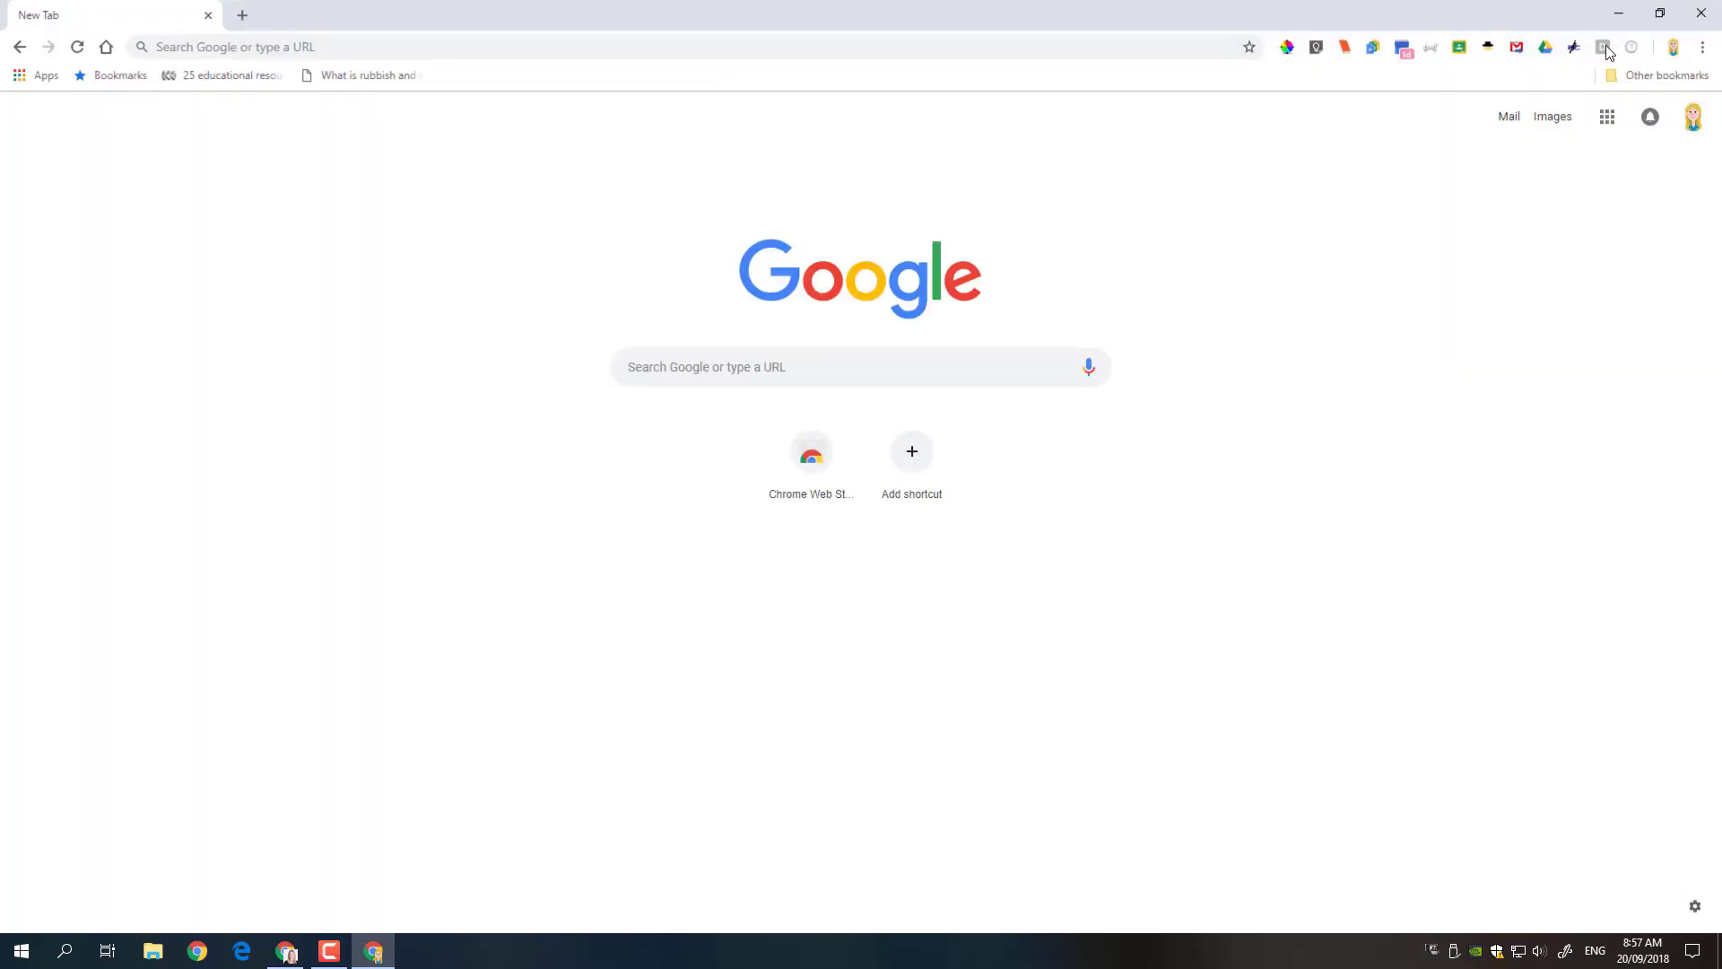
- Alternate between the work and training windows from the taskbar, ending on the work Google page
click(288, 957)
click(374, 956)
click(287, 954)
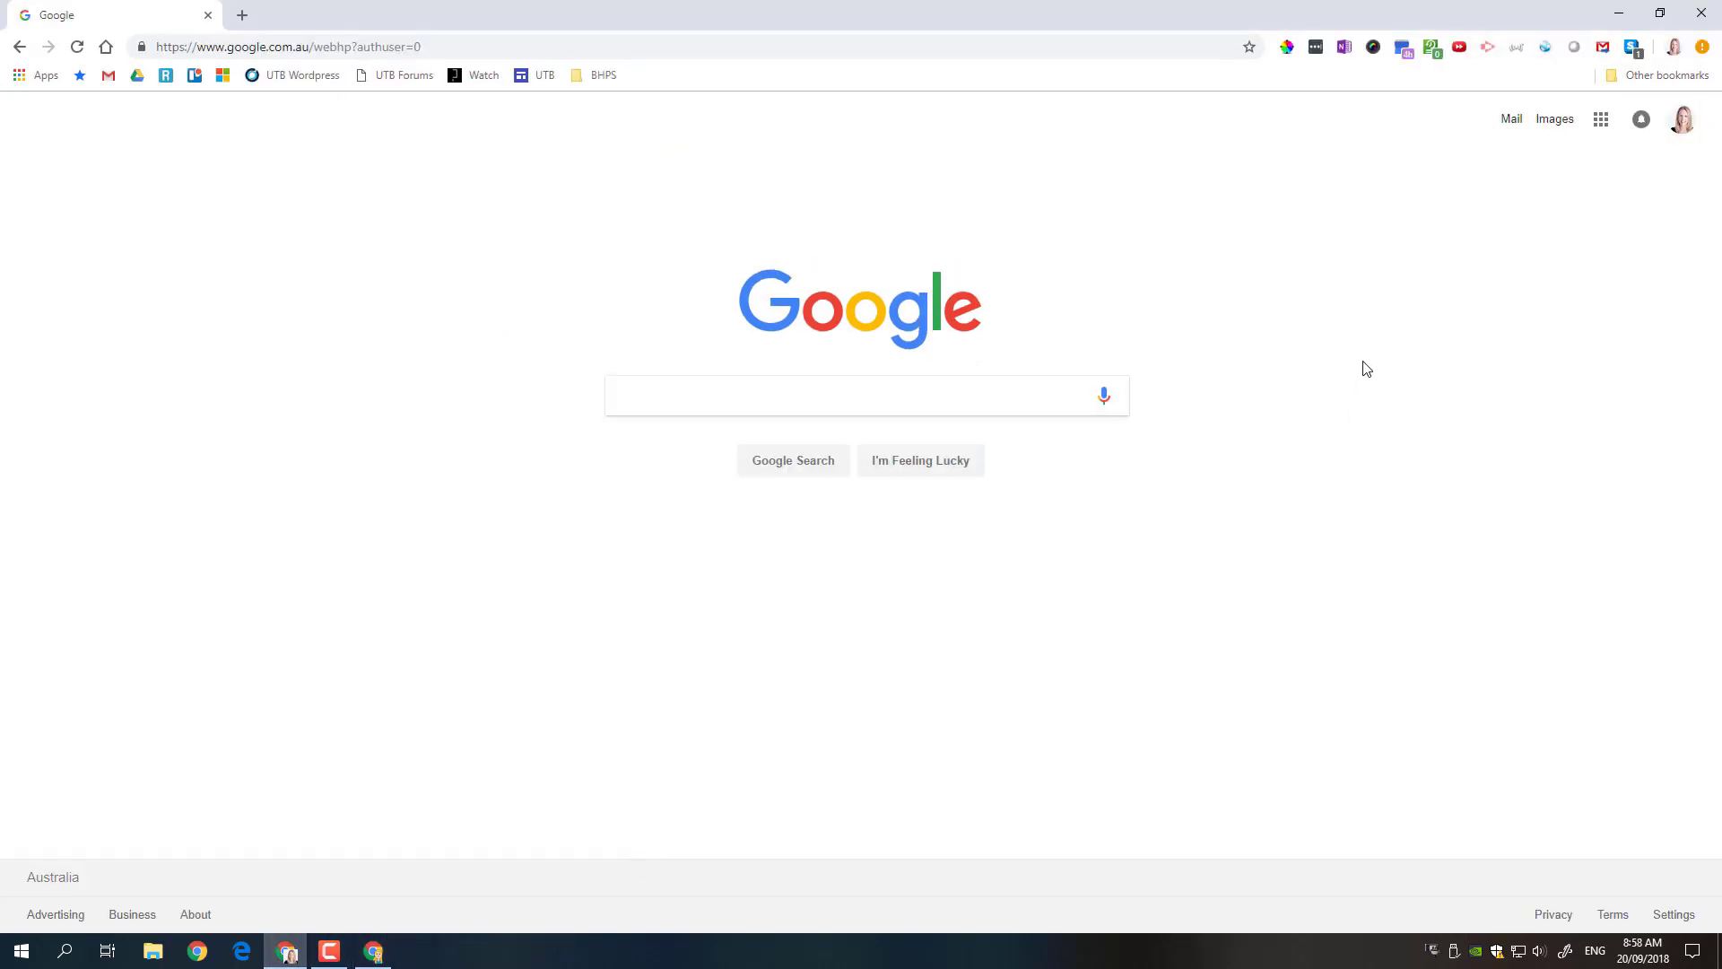